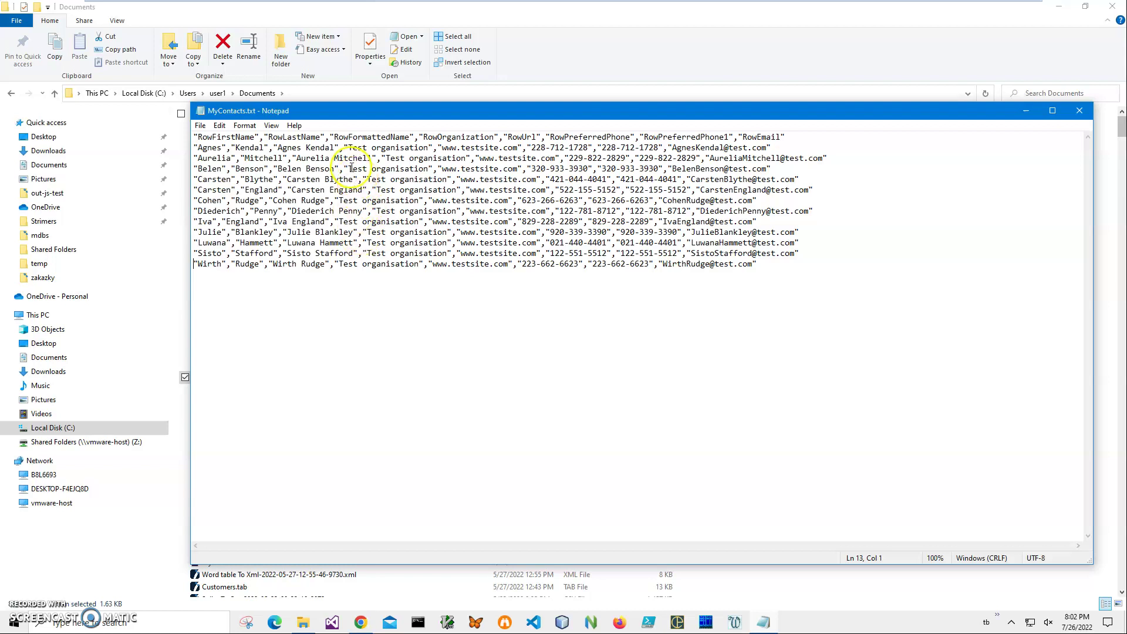
Step: Strip the 'Row' prefix so the header reads FirstName and LastName, then save MyContacts.txt
left_click(292, 148)
key("ctrl+Home")
key("shift+End")
key("Home")
key("Right")
key("Right")
key("Home")
key("shift+Left")
key("shift+Left")
key("shift+Left")
key("BackSpace")
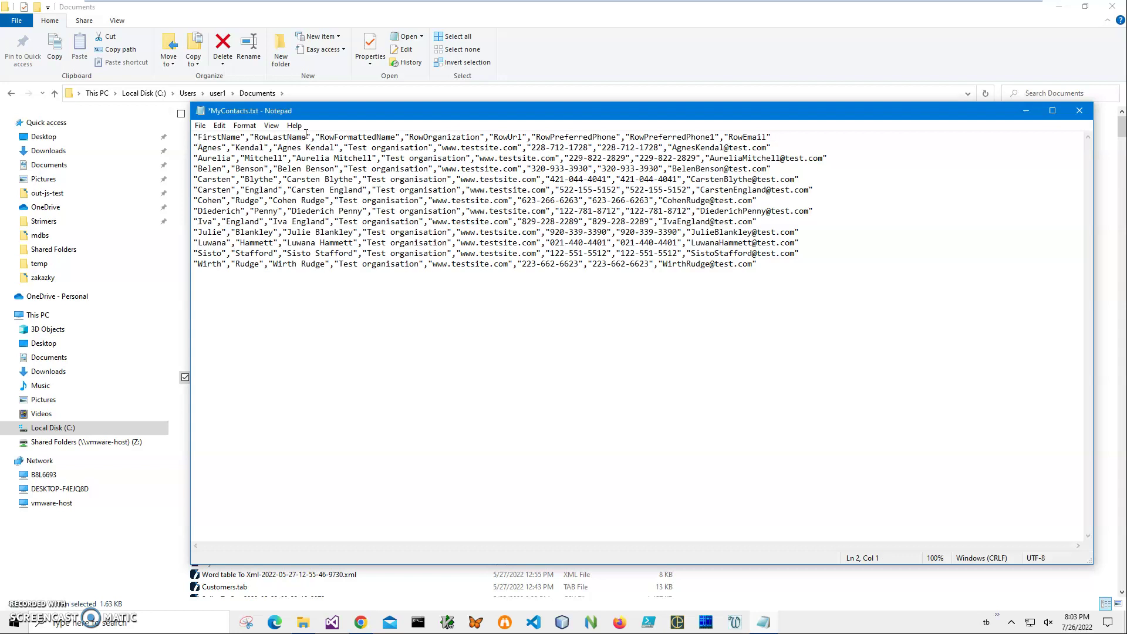
key("shift+Left")
key("shift+Left")
key("BackSpace")
key("Up")
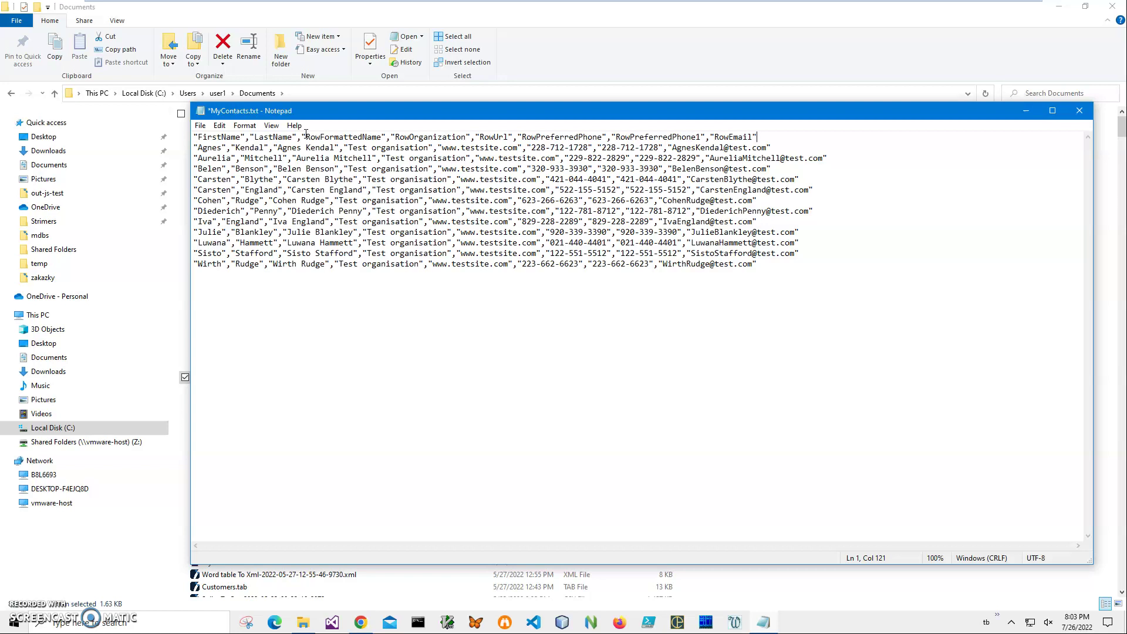
key("ctrl+s")
Step: Inspect the first-name and last-name fields of the first contact row
key("shift+End")
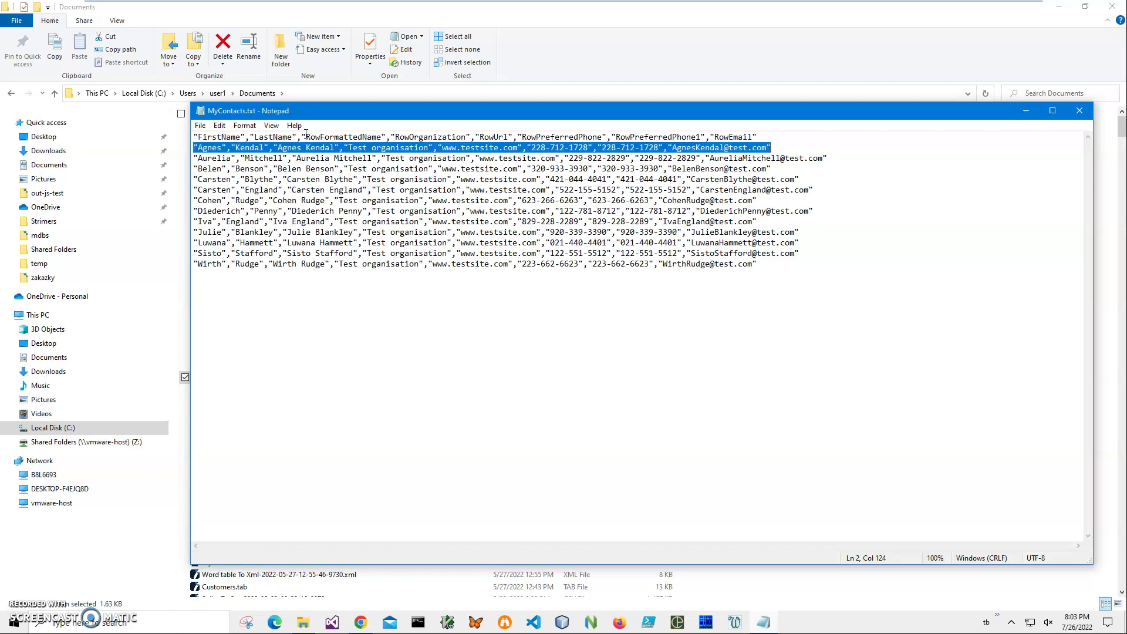
key("Home")
key("shift+Right")
key("shift+Right")
key("shift+Right")
key("shift+Right")
key("shift+Right")
key("shift+Right")
key("shift+Right")
key("shift+Right")
key("shift+Right")
key("shift+Right")
key("shift+Right")
key("shift+Right")
key("shift+Right")
key("shift+Right")
key("shift+Right")
key("shift+Right")
key("Home")
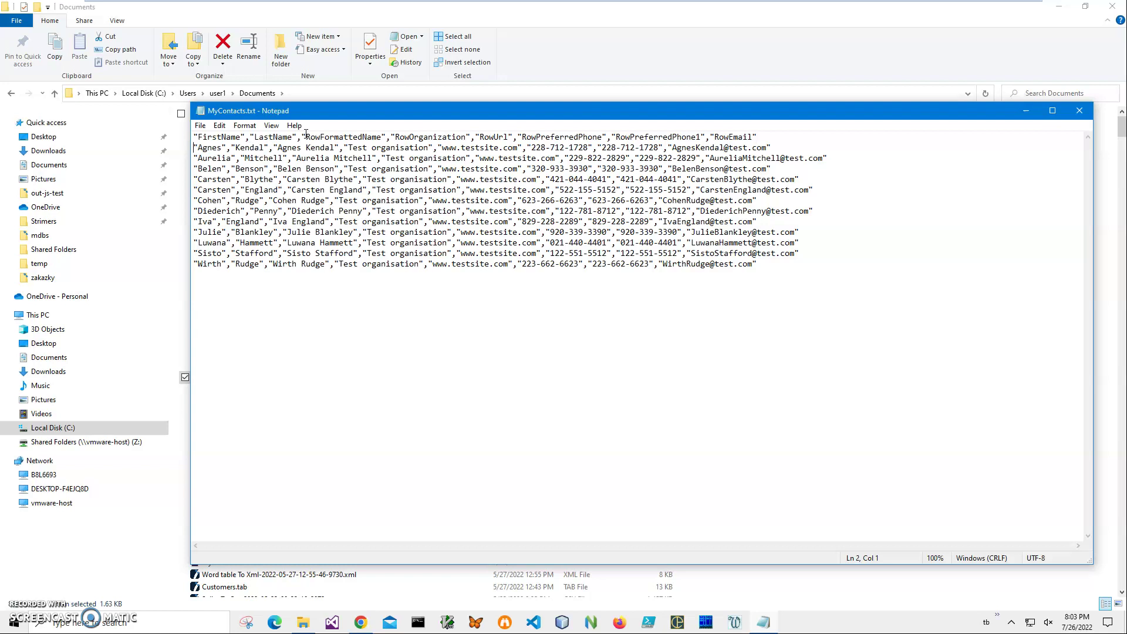
key("Right")
key("shift+Right")
key("shift+Right")
key("shift+Right")
key("shift+Right")
key("shift+Right")
key("shift+Right")
key("shift+Right")
key("Right")
key("shift+Right")
key("shift+Right")
key("shift+Right")
key("shift+Right")
key("shift+Right")
key("shift+Right")
key("shift+Right")
key("shift+Right")
key("Right")
key("Right")
key("Home")
key("Down")
Step: Delete the empty lines after the last contact row and save the file
key("ctrl+End")
key("BackSpace")
key("BackSpace")
key("Up")
key("Up")
key("Up")
key("ctrl+s")
key("Up")
key("Up")
key("Up")
key("Up")
key("Up")
Step: Review the contact rows, deleting the first row's text and then undoing it
key("Down")
key("shift+Down")
key("shift+Down")
key("shift+Down")
key("shift+Down")
key("shift+Down")
key("shift+Down")
key("shift+Down")
key("shift+Down")
key("shift+Down")
key("shift+Down")
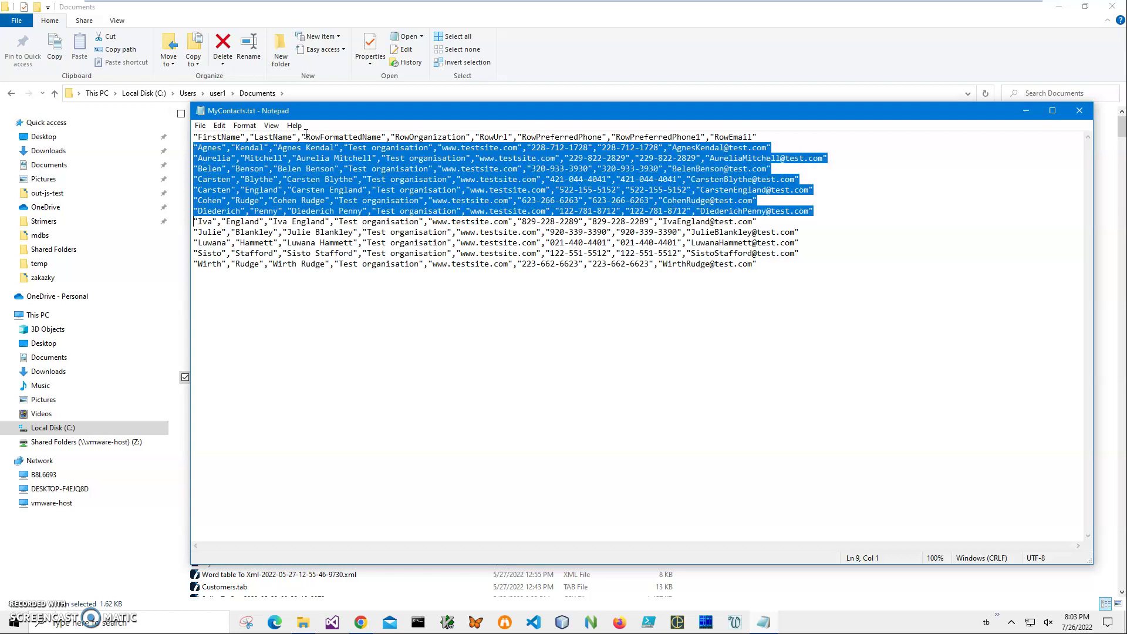
key("shift+Down")
key("shift+Down")
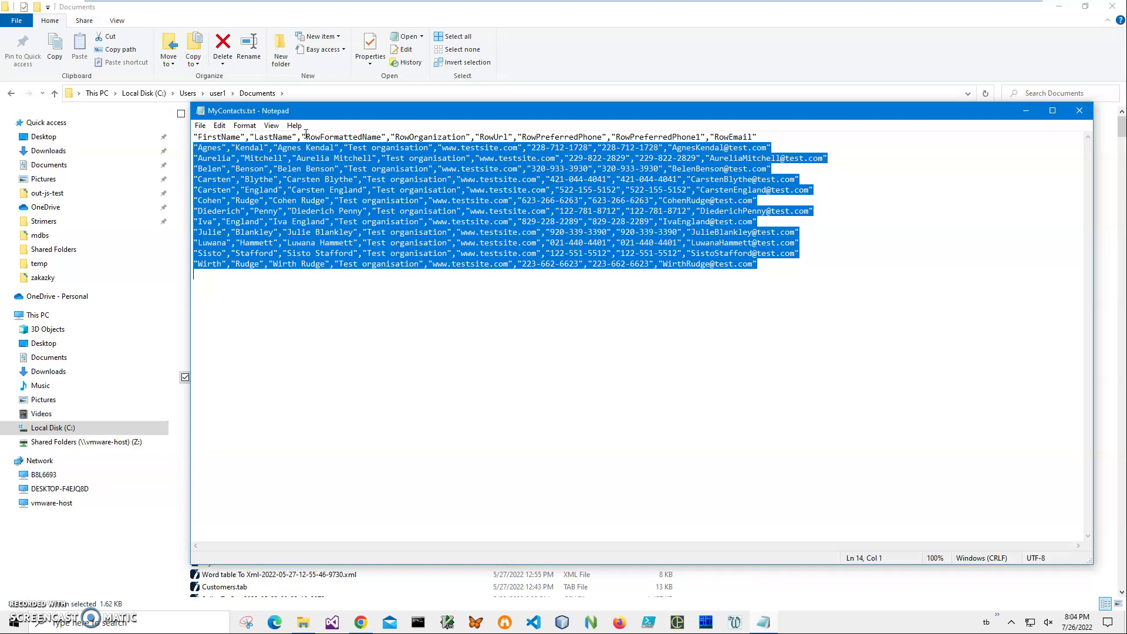
key("Up")
key("Up")
key("Up")
key("Up")
key("Up")
key("Up")
key("Up")
key("Up")
key("Up")
key("Up")
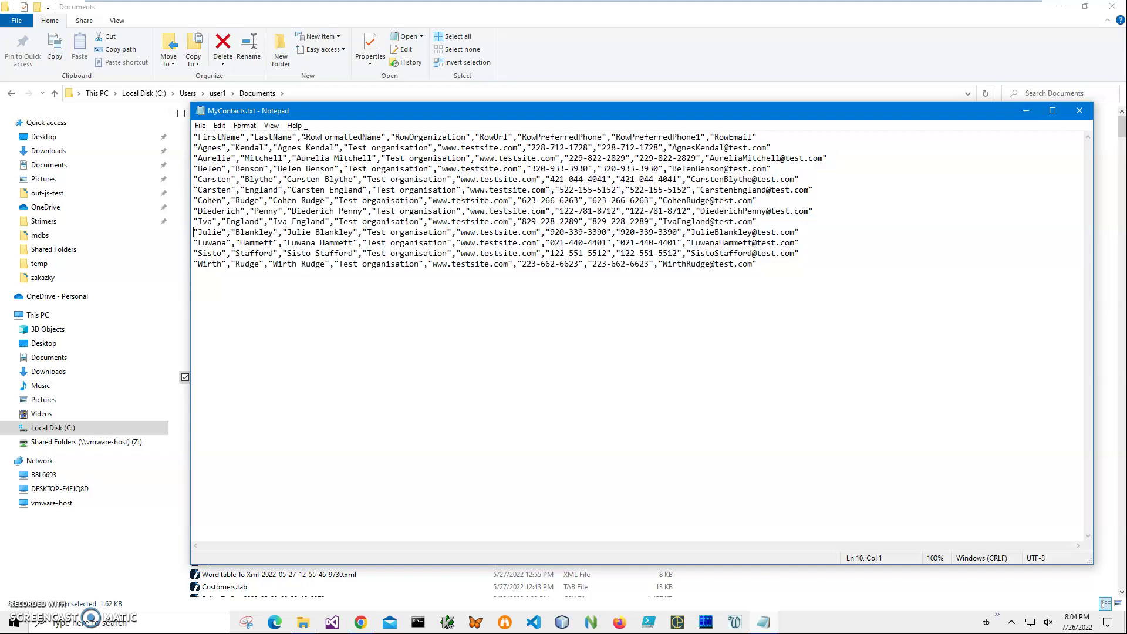
key("shift+End")
key("Delete")
key("ctrl+z")
Step: Save MyContacts.txt and close Notepad
key("Up")
key("ctrl+s")
key("alt+F4")
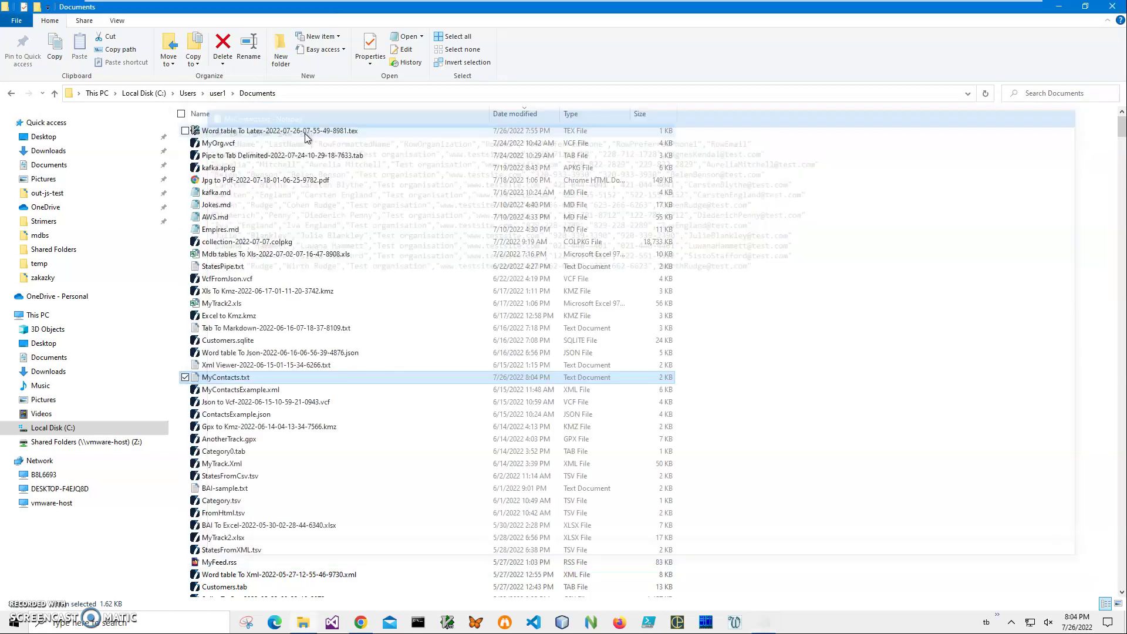
Step: Search the whiterock software site for 'text to vcf' in Chrome
key("alt+Tab")
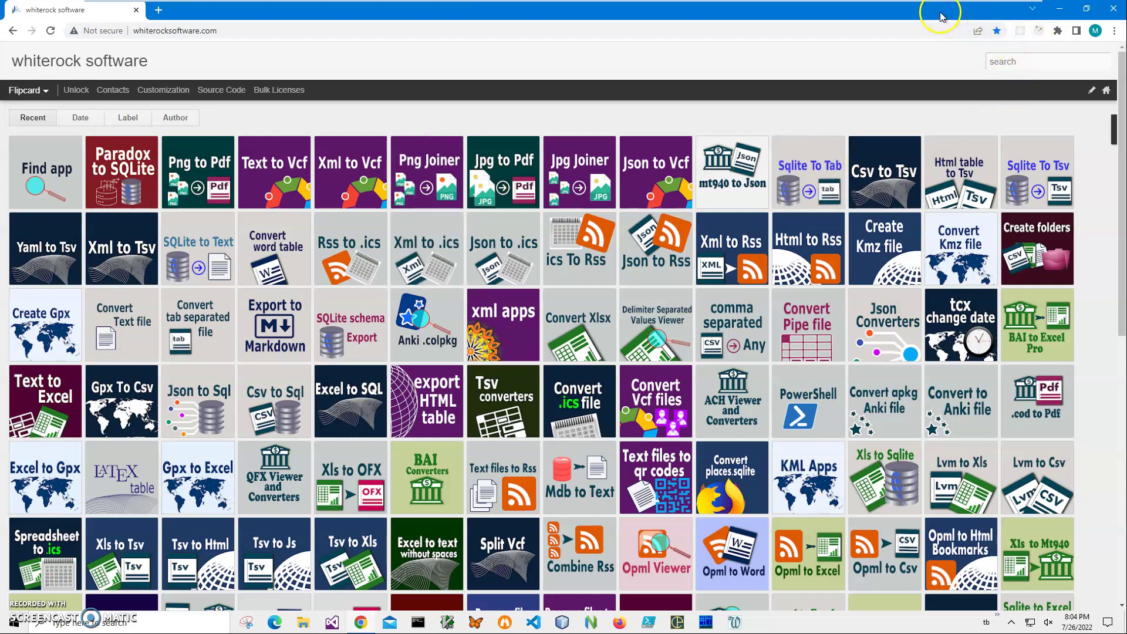
left_click(1012, 65)
type("text to vcf")
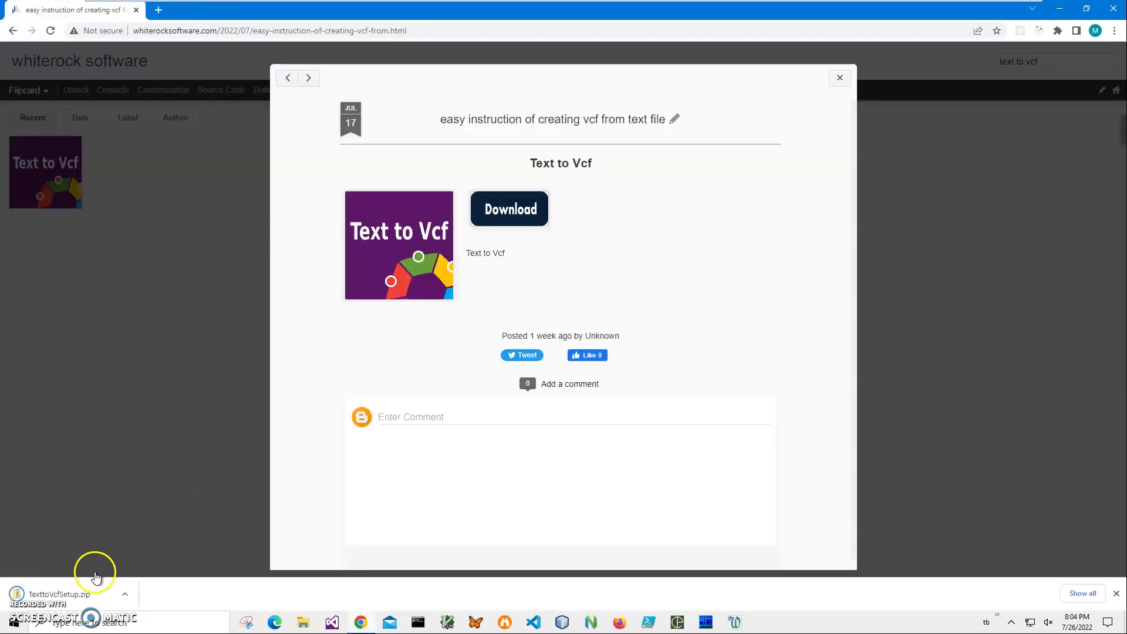
Step: Run TexttoVcfSetup.msi from the downloaded zip, allowing it past the unrecognised-app warning
left_click(59, 594)
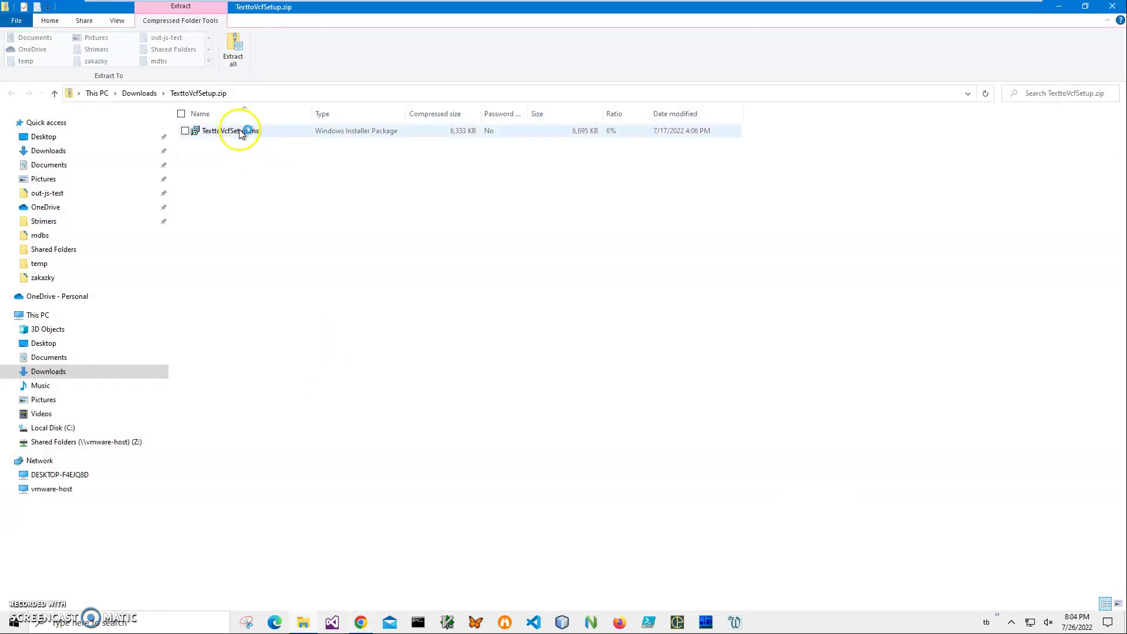
double_click(241, 134)
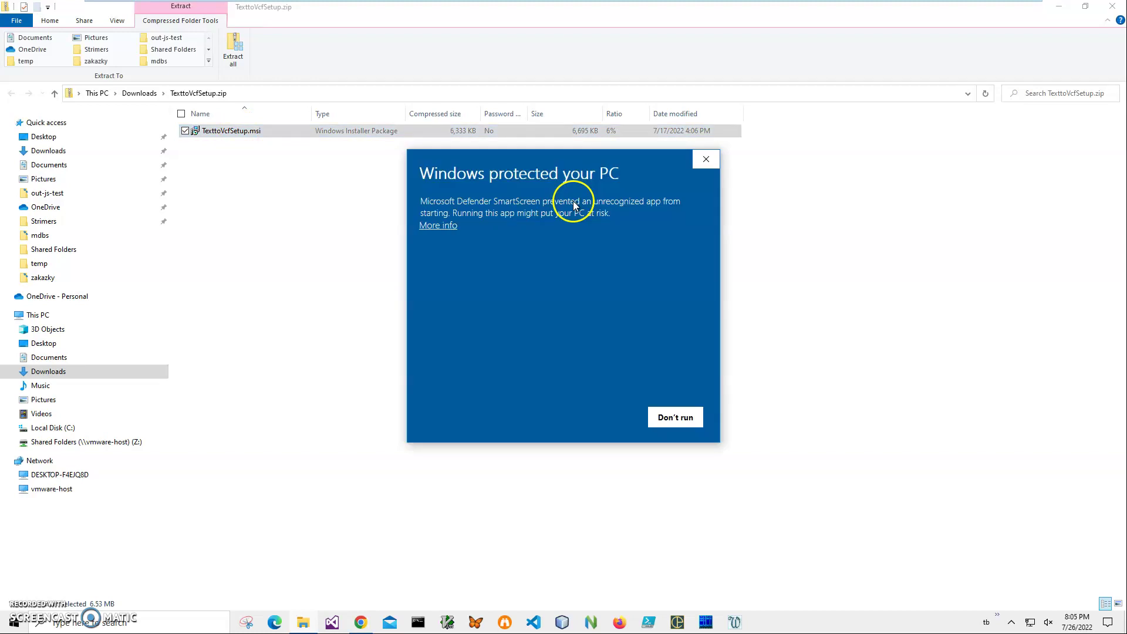
left_click(441, 226)
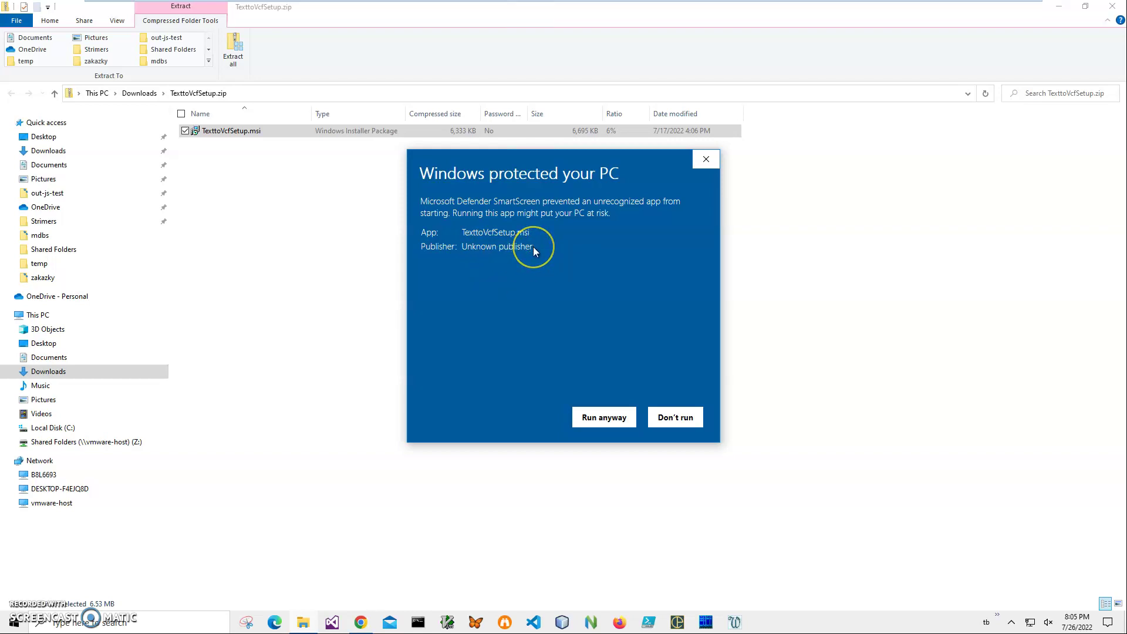
left_click_drag(533, 247, 390, 237)
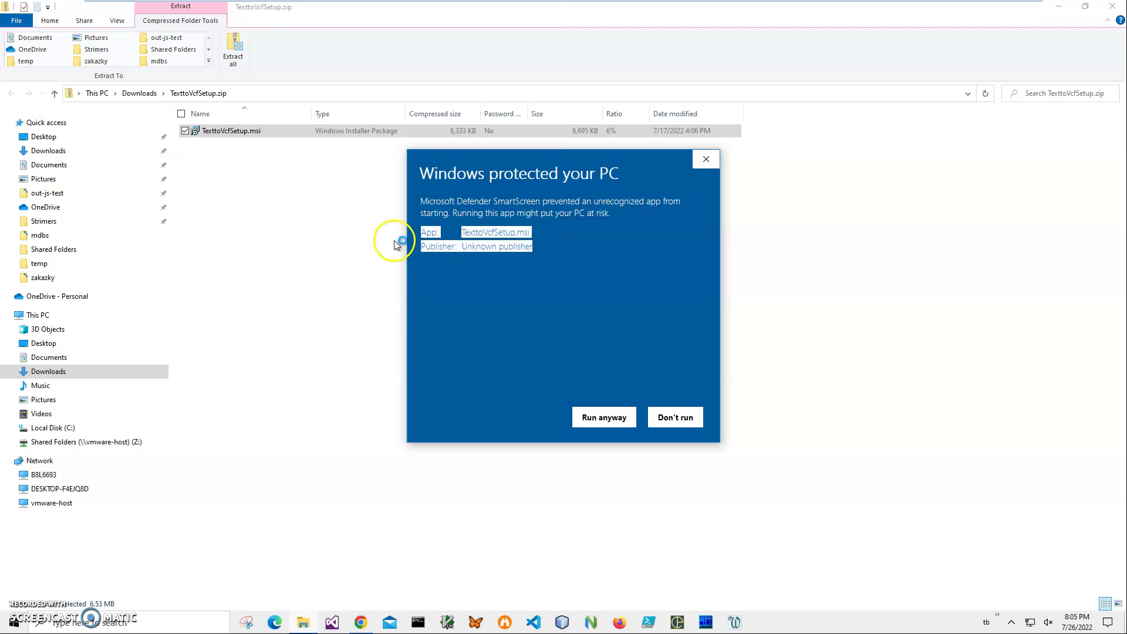
left_click(595, 414)
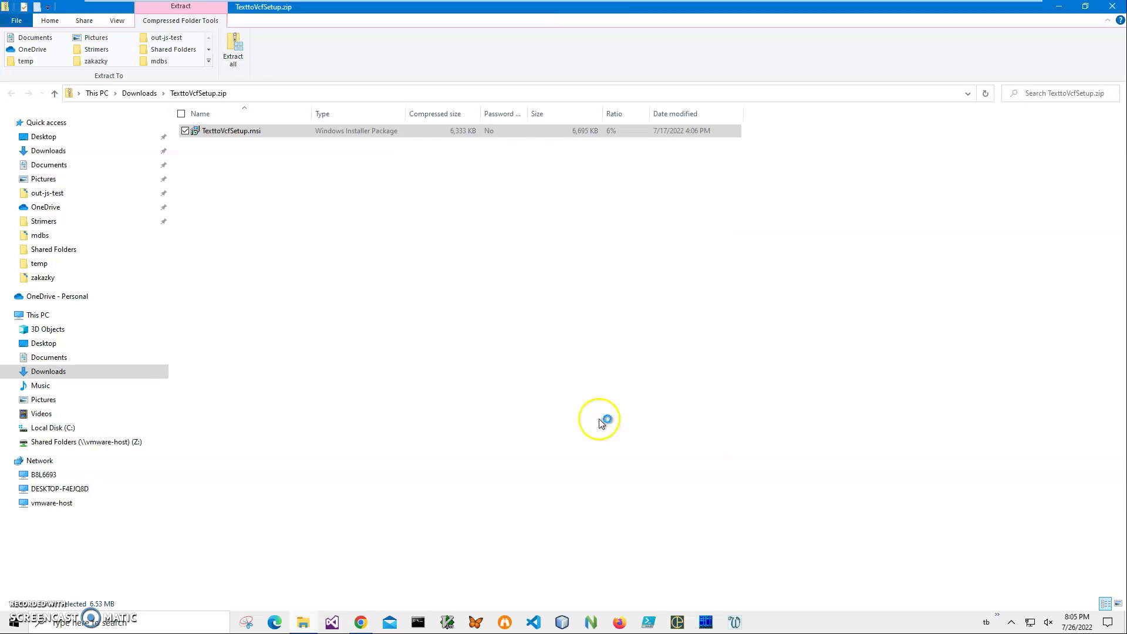
Step: Step through the TexttoVcf setup wizard, grant administrator permission and finish
left_click(621, 404)
left_click(621, 404)
left_click(621, 404)
left_click(504, 403)
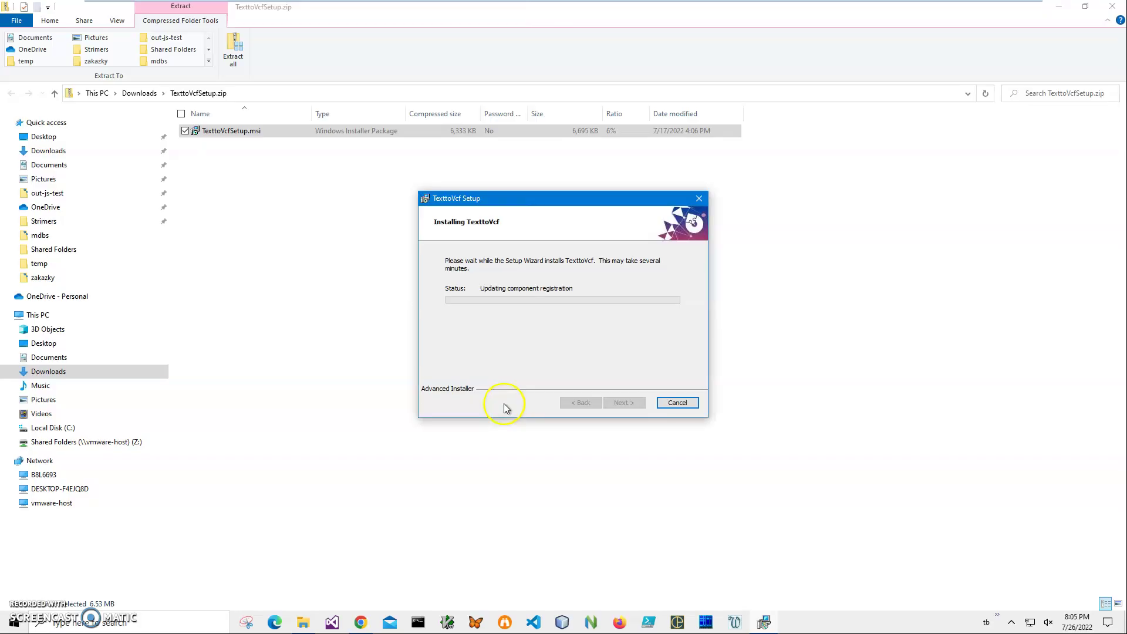
left_click(617, 401)
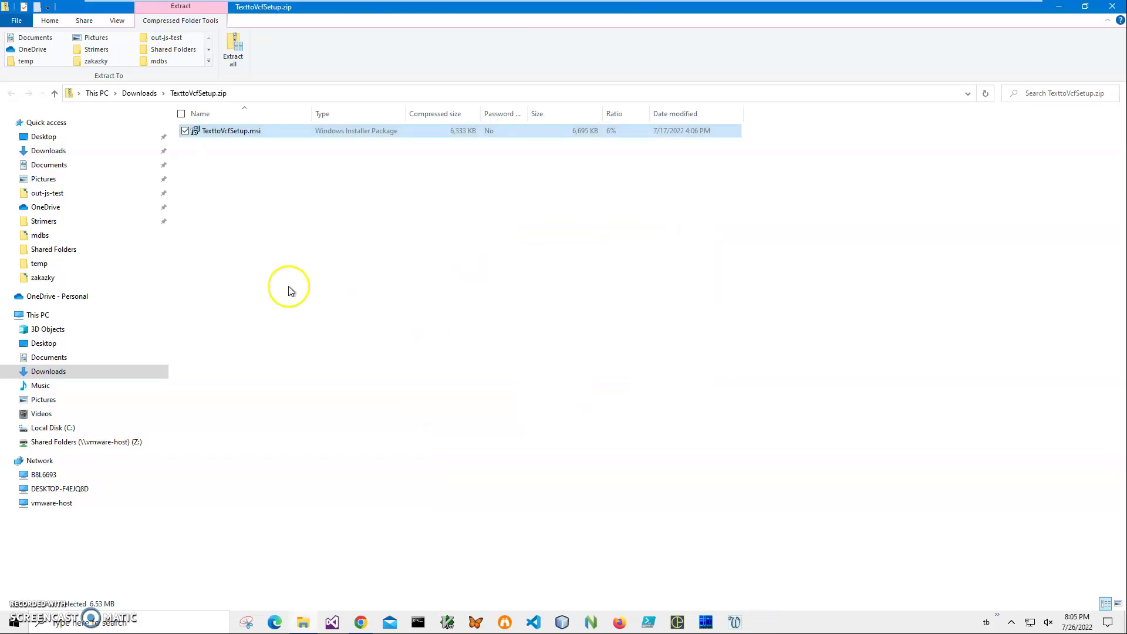
Step: Close Chrome and File Explorer, then launch Text to Vcf from its desktop shortcut
double_click(410, 12)
left_click(410, 12)
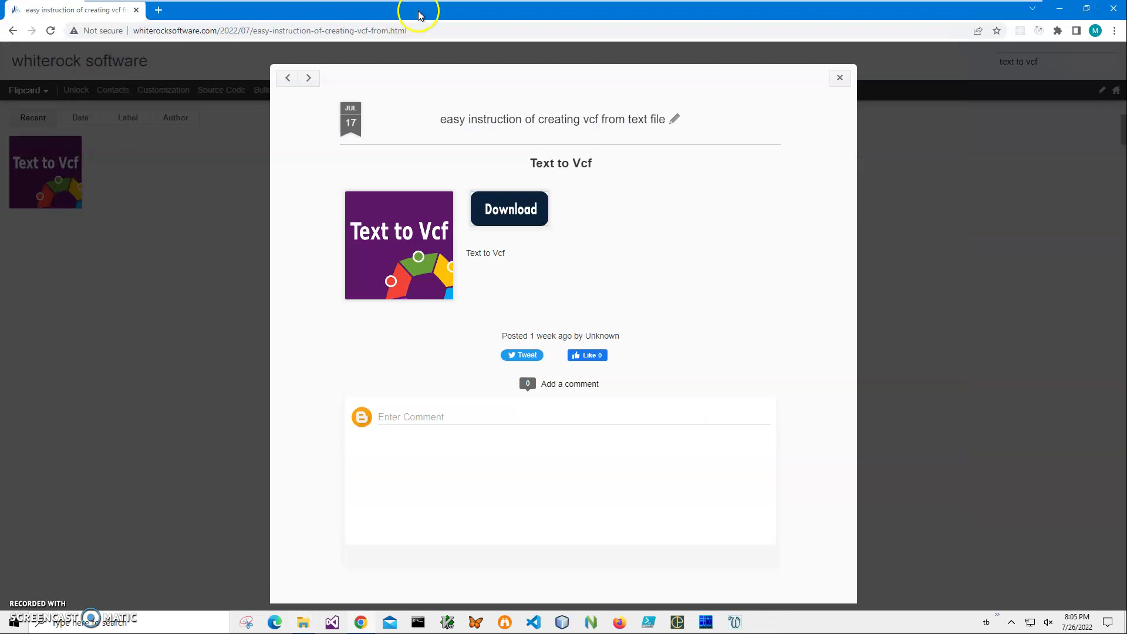
double_click(410, 12)
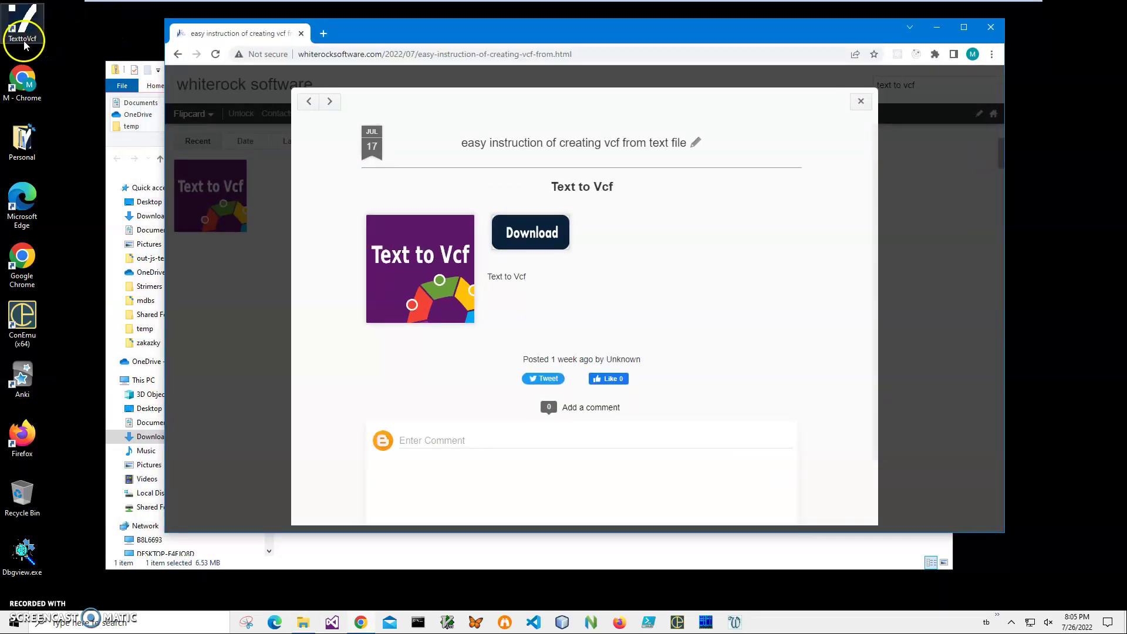
left_click(991, 27)
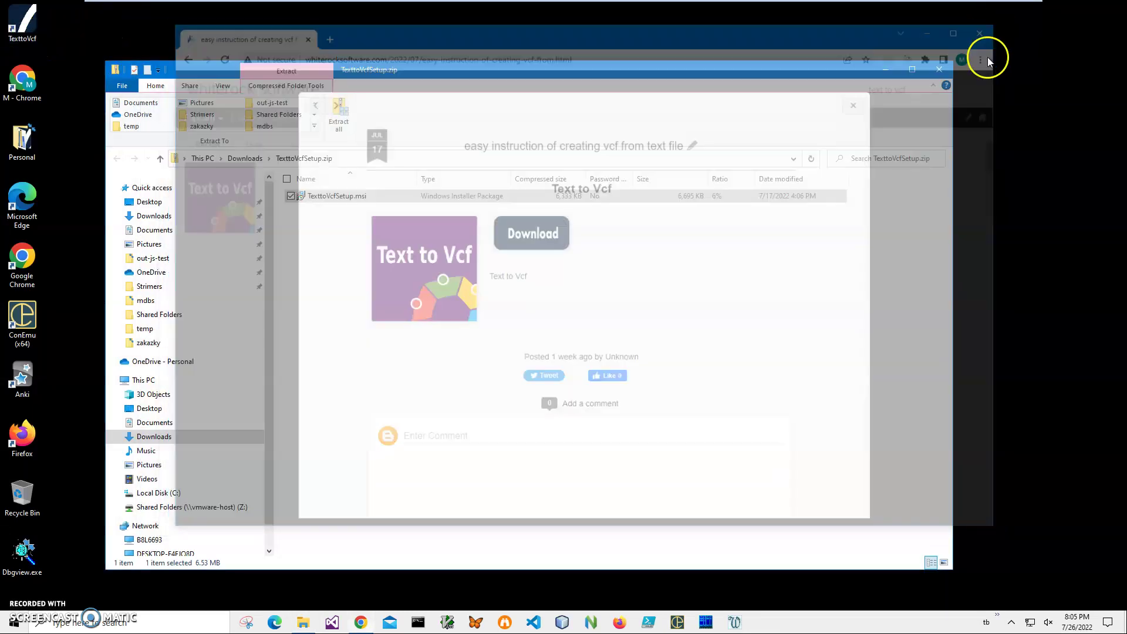
left_click(939, 71)
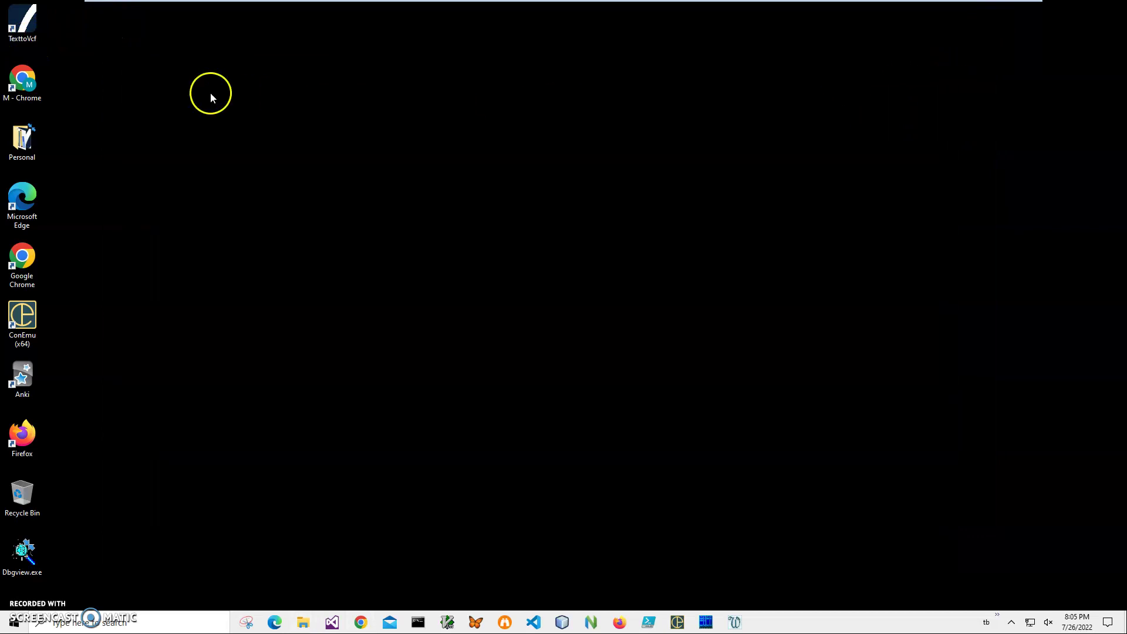
left_click(21, 42)
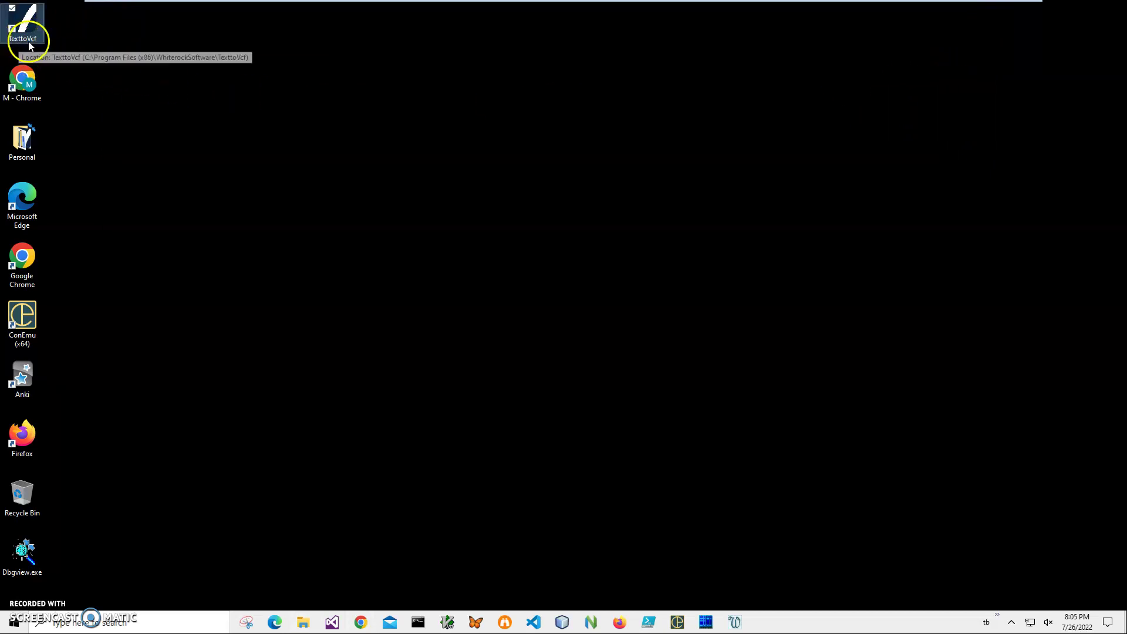
double_click(26, 41)
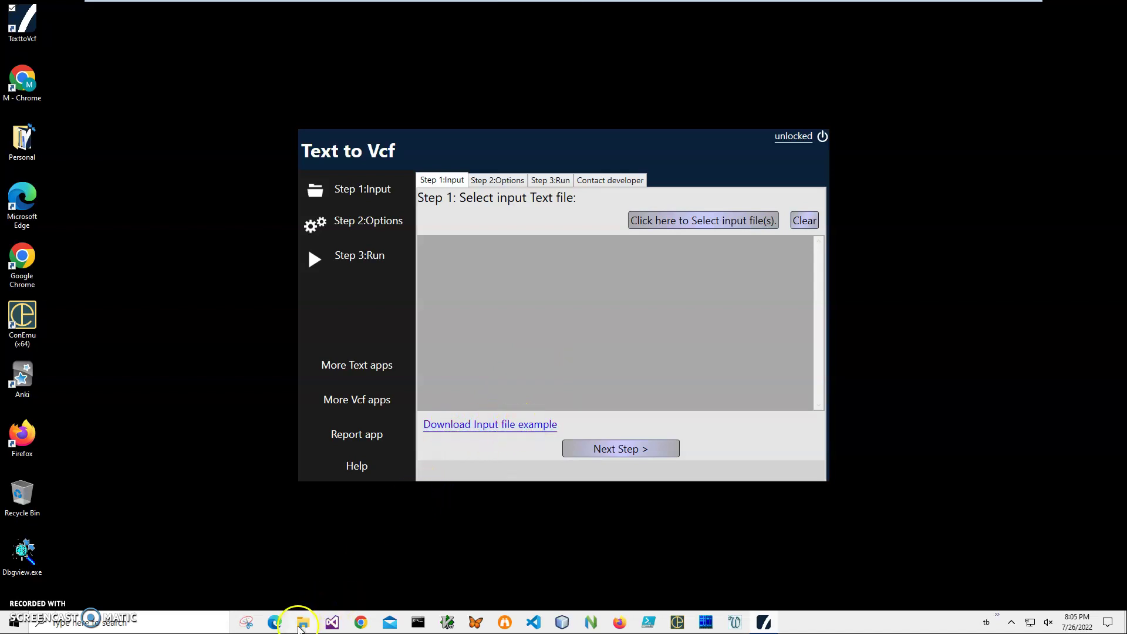
key("super+e")
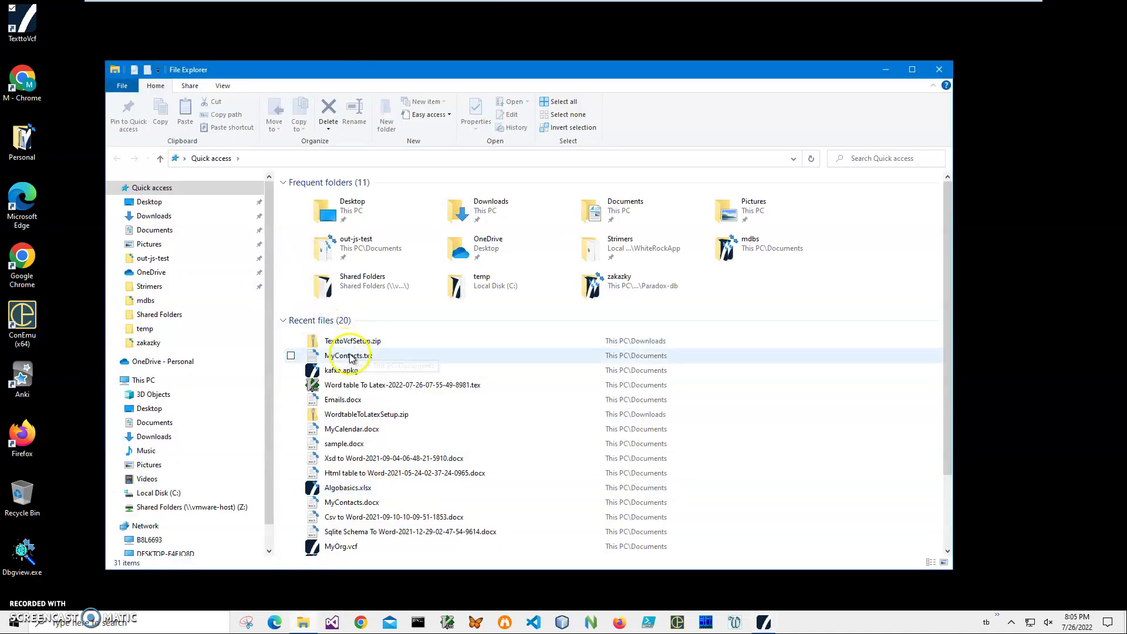
left_click(351, 356)
double_click(351, 356)
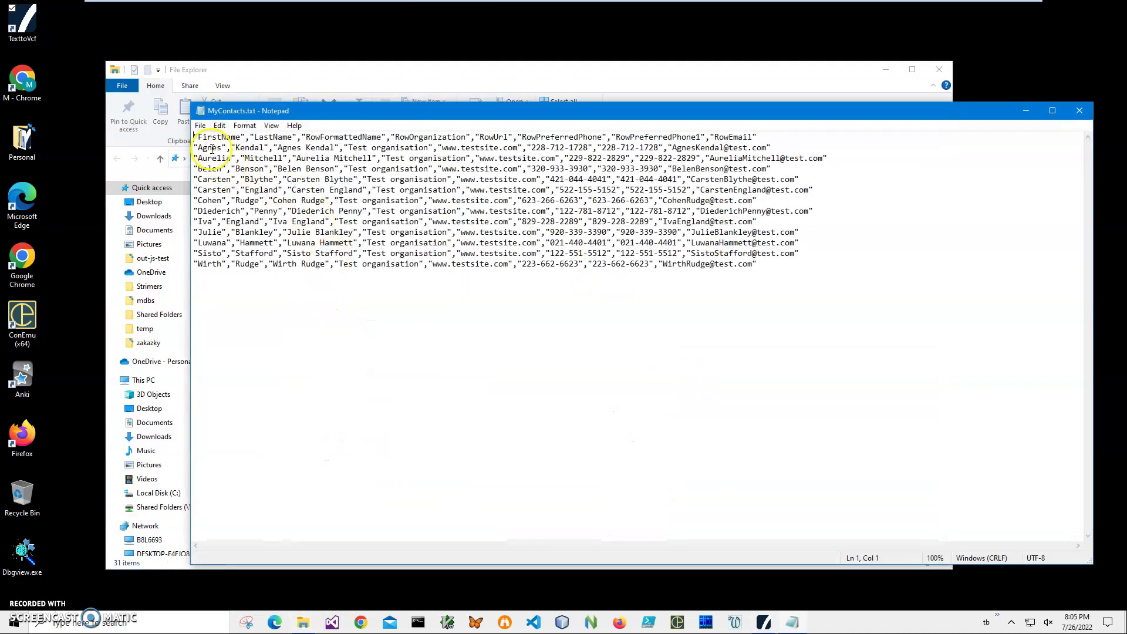
left_click_drag(194, 147, 306, 147)
left_click(235, 148)
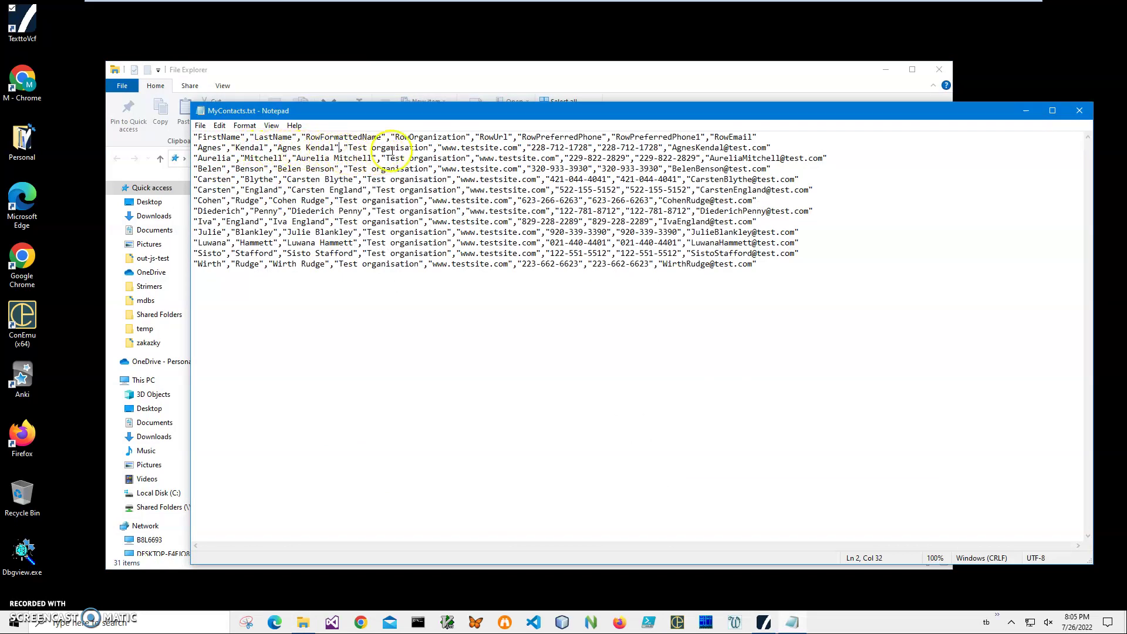
left_click_drag(371, 148, 546, 148)
left_click(490, 148)
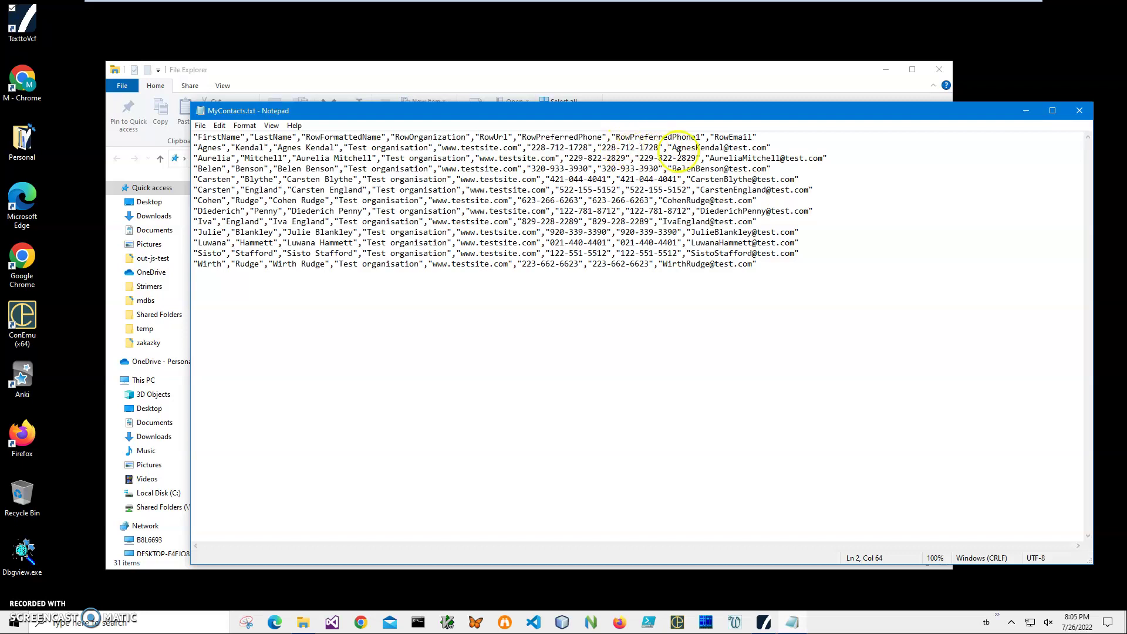
left_click(692, 148)
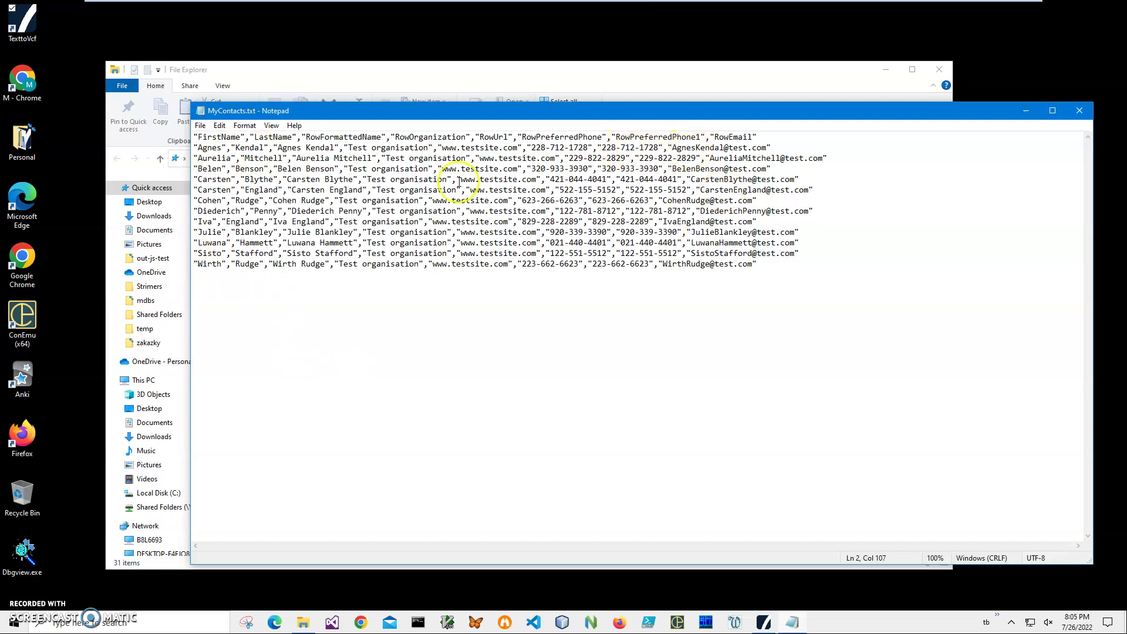
left_click(1082, 110)
left_click(938, 69)
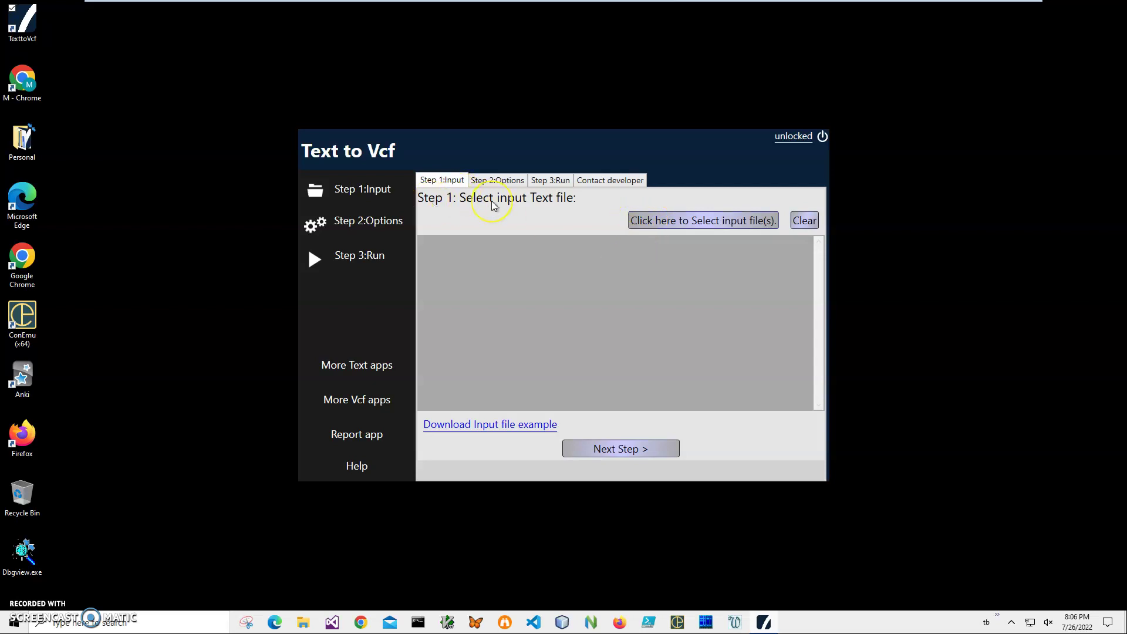
Step: Choose MyContacts.txt from Documents as the input file and advance to Step 2
left_click(650, 220)
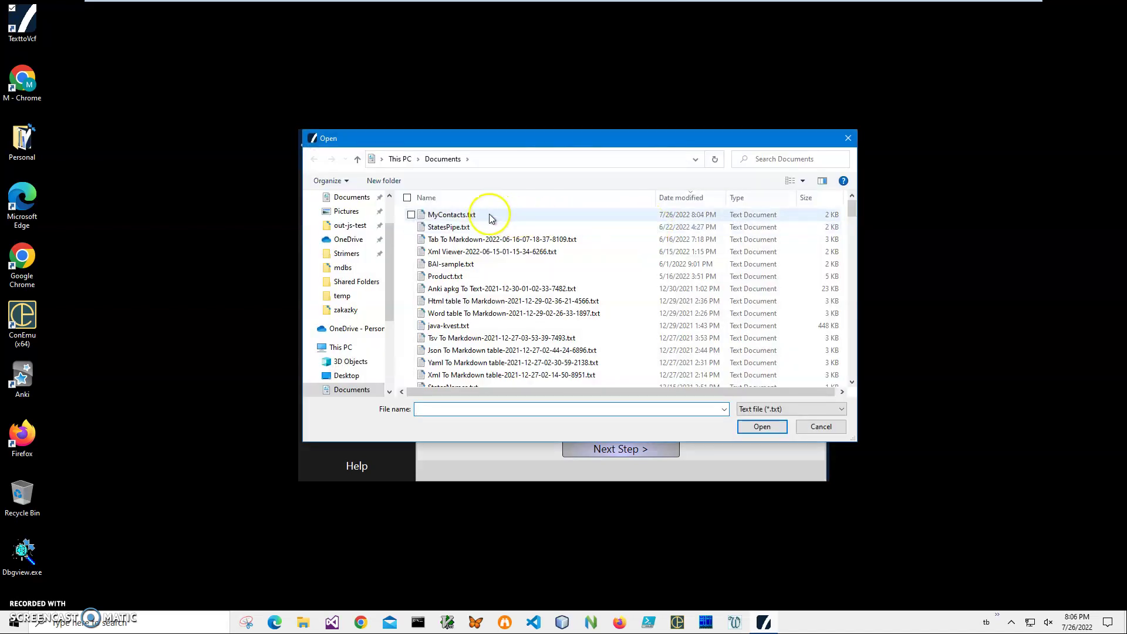
left_click(468, 221)
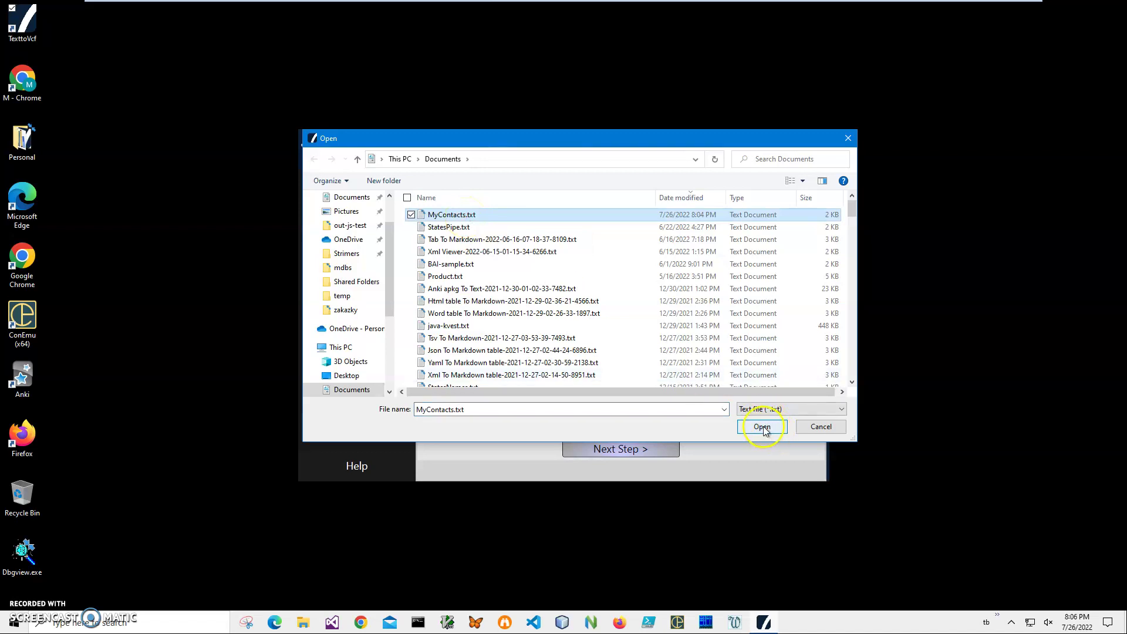
left_click(441, 217)
left_click(763, 427)
left_click(621, 453)
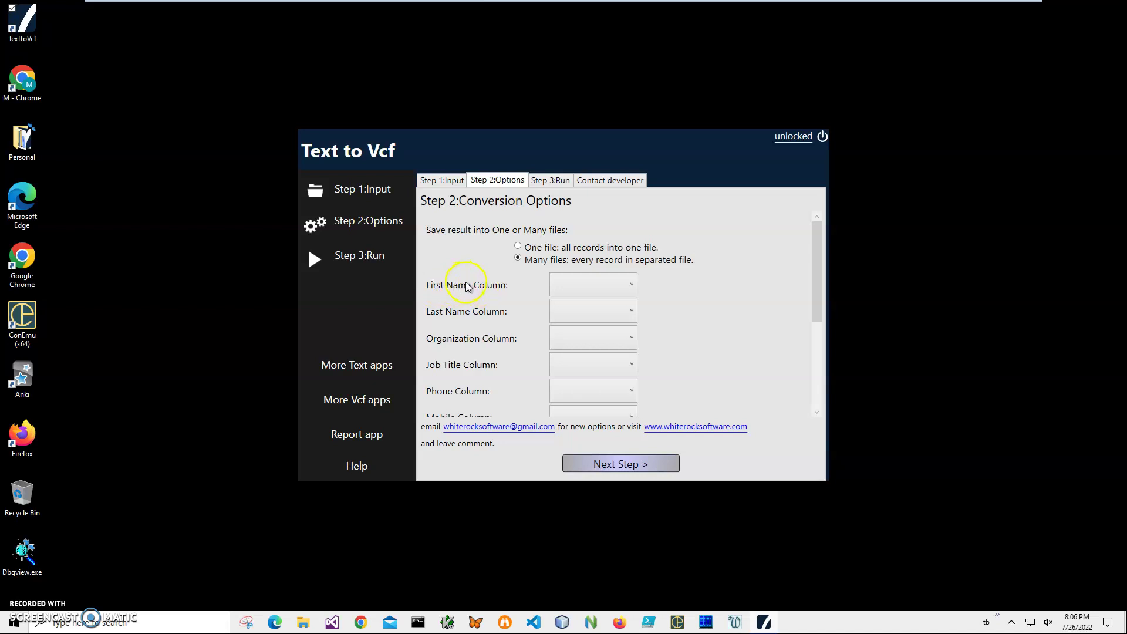
Step: Map First Name to FirstName, Last Name to LastName, Organization to RowOrganization, leaving Job Title empty
left_click_drag(815, 282, 815, 293)
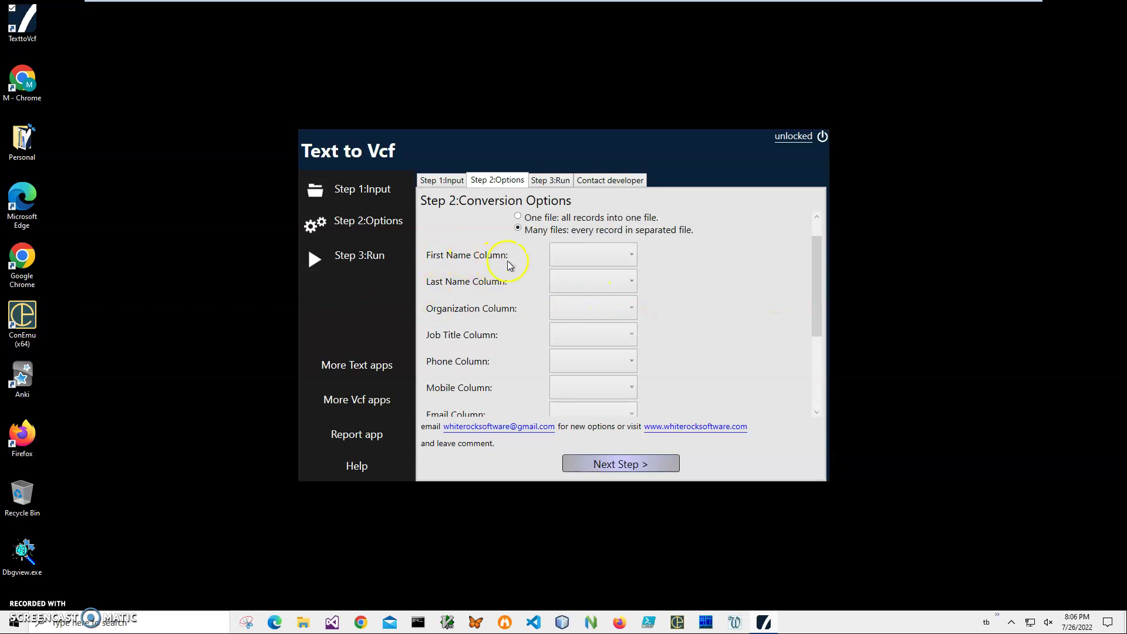
left_click(599, 260)
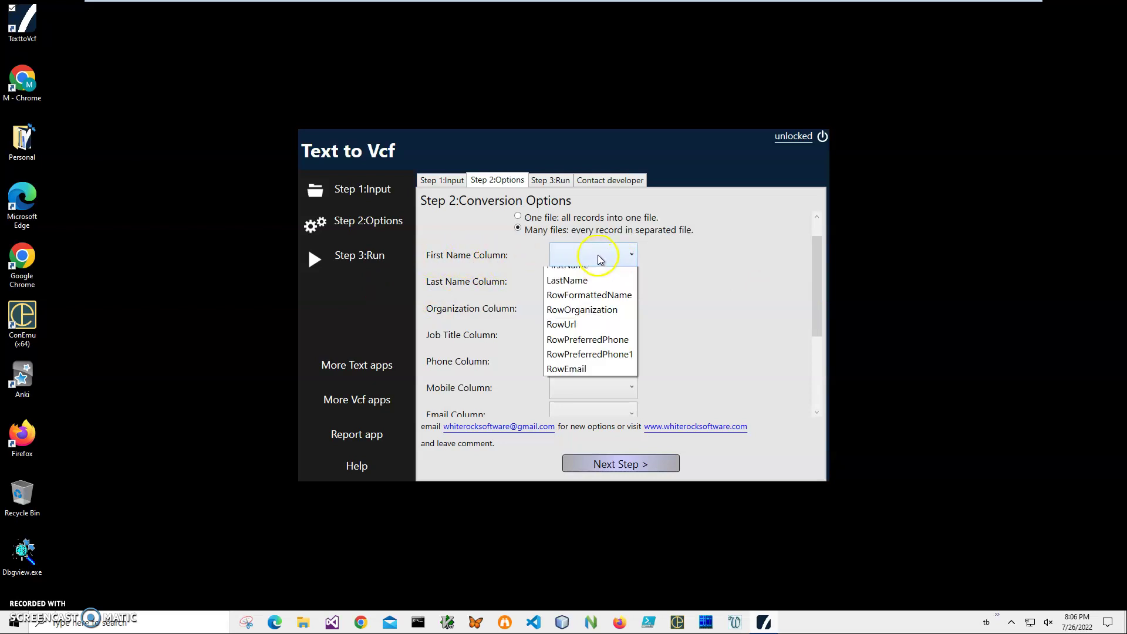
left_click(588, 278)
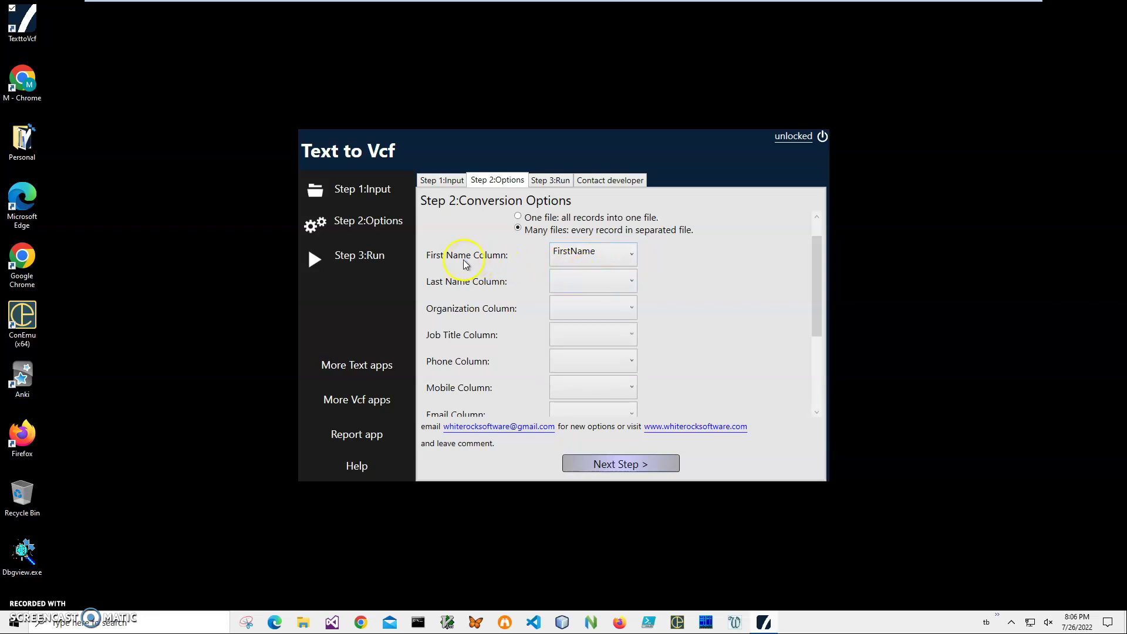
left_click(572, 278)
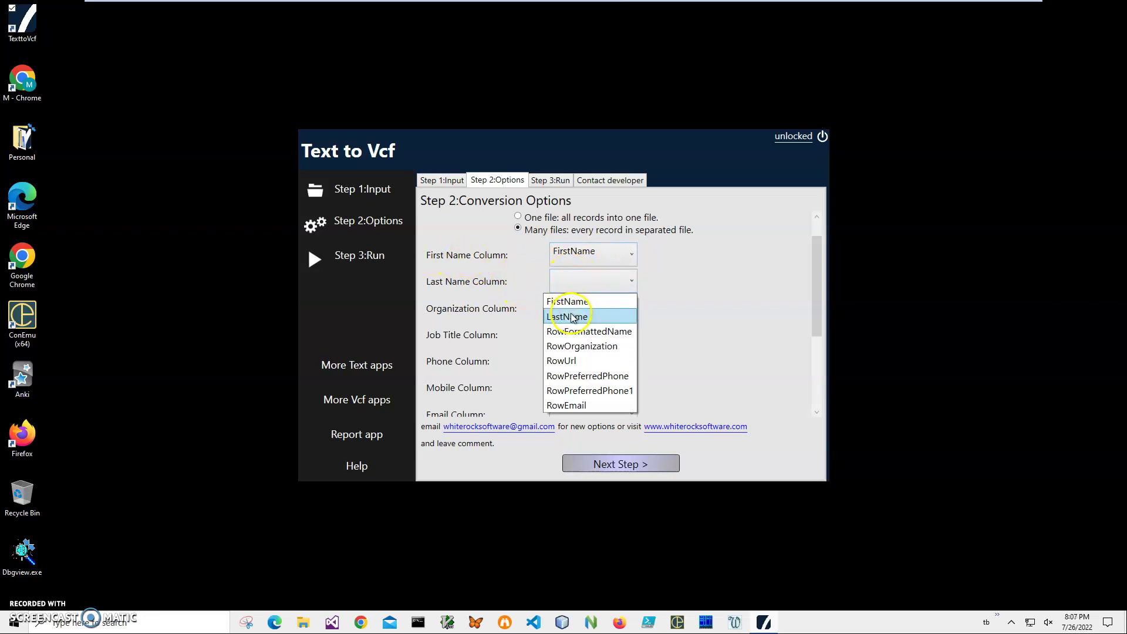
left_click(573, 316)
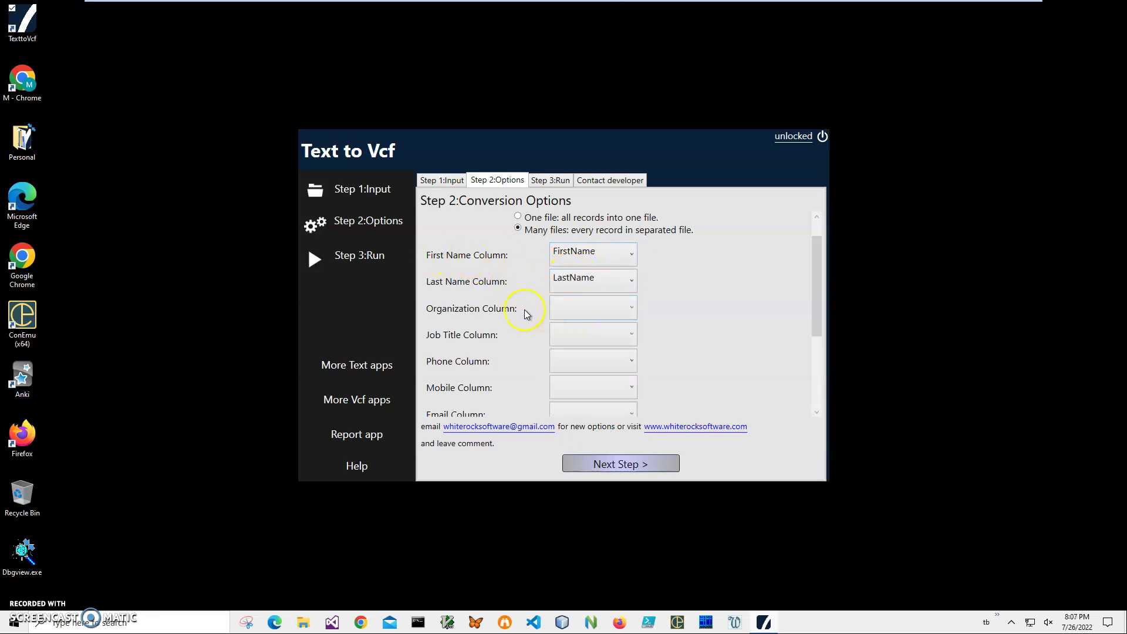
left_click(574, 311)
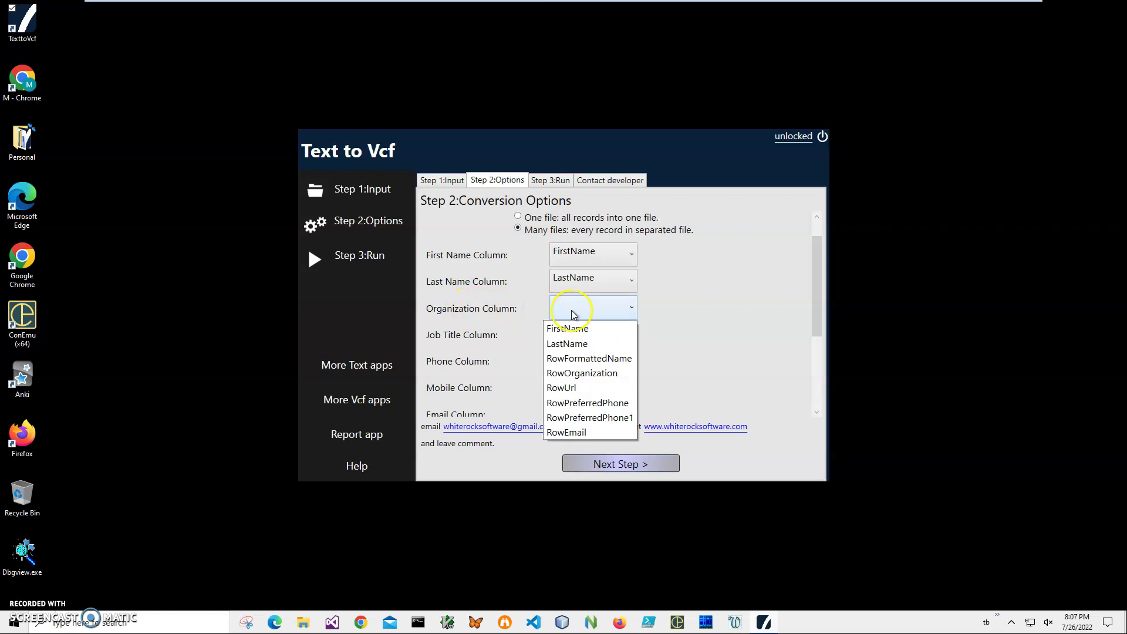
left_click(589, 376)
left_click(586, 336)
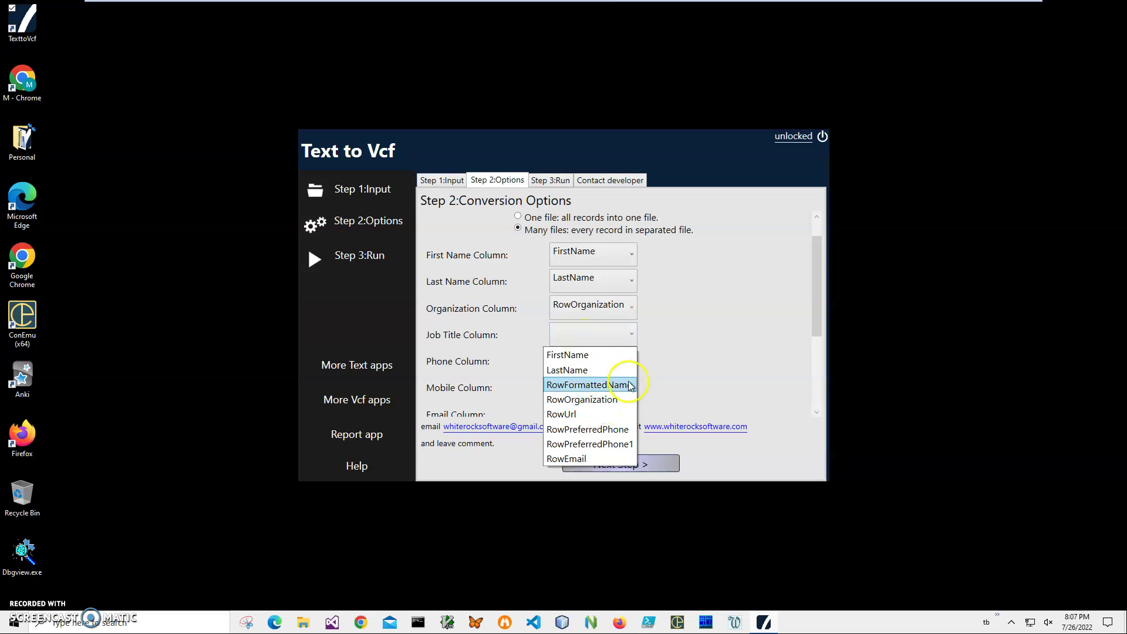
left_click(624, 362)
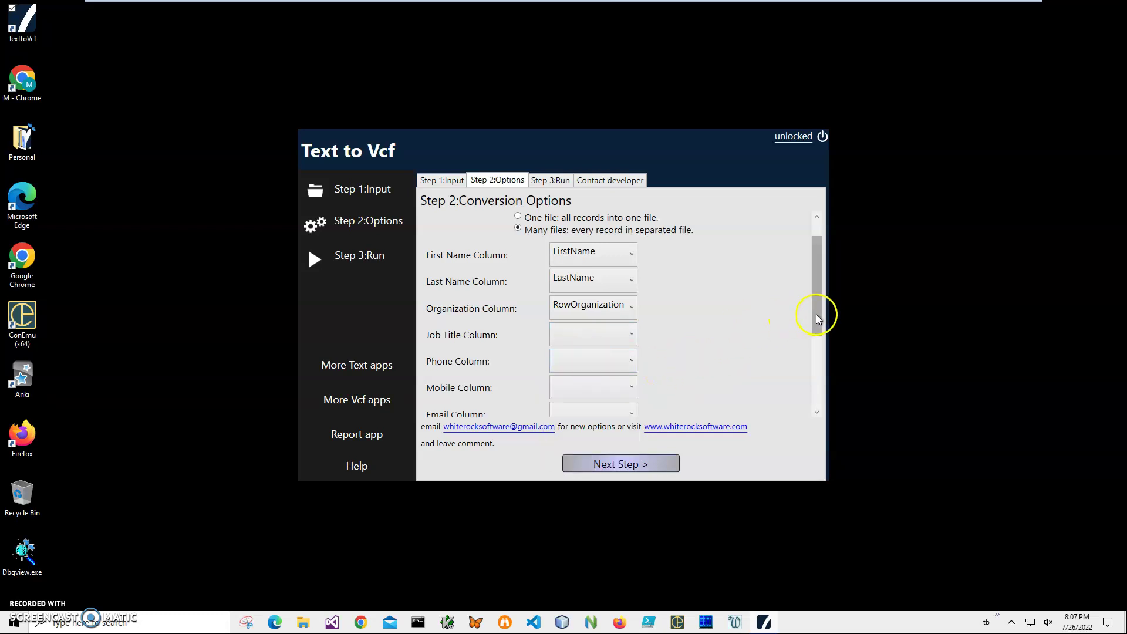
left_click_drag(817, 314, 819, 347)
Step: Map Phone to RowPreferredPhone, Mobile to RowPreferredPhone1, Email to RowEmail and HomePage to RowUrl
left_click(577, 294)
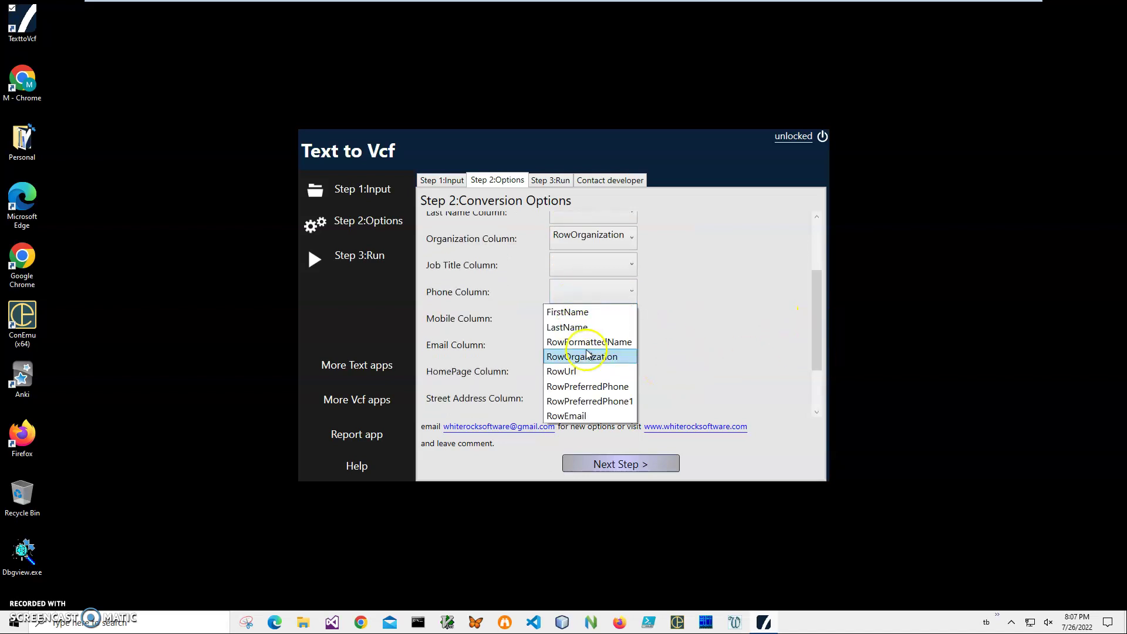
left_click(602, 392)
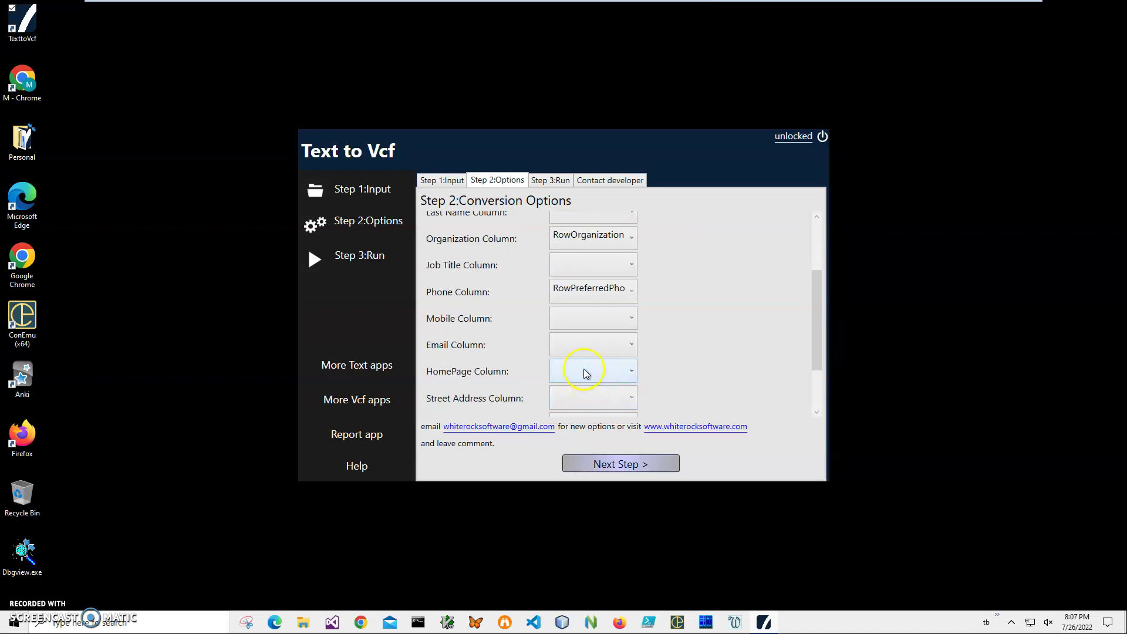
left_click(584, 320)
left_click(615, 429)
left_click(578, 344)
left_click(583, 468)
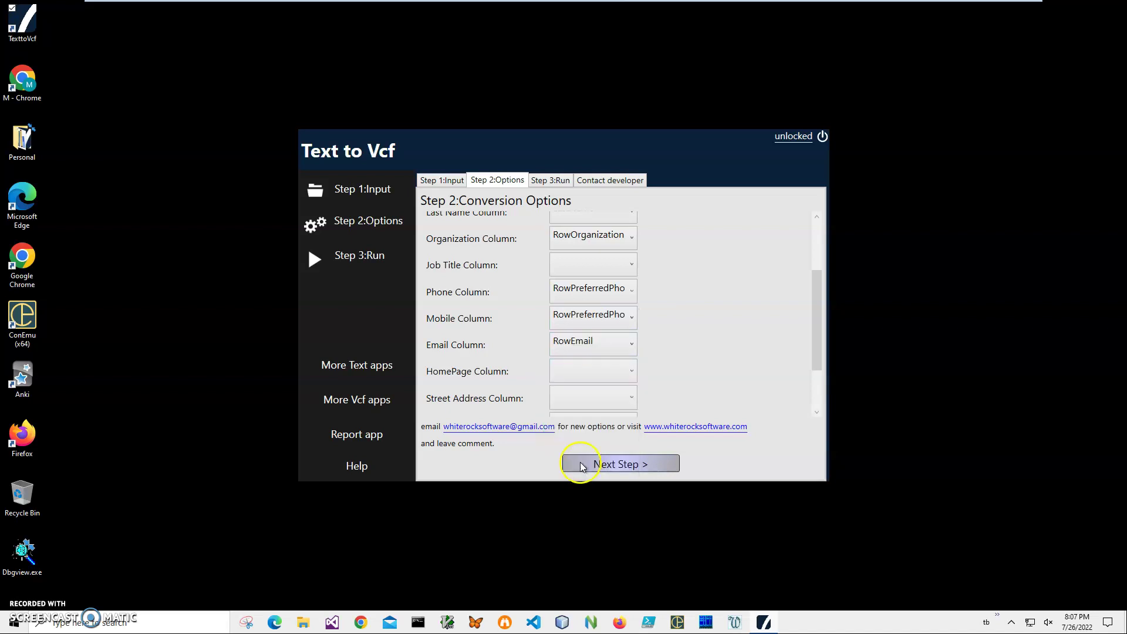
left_click(590, 372)
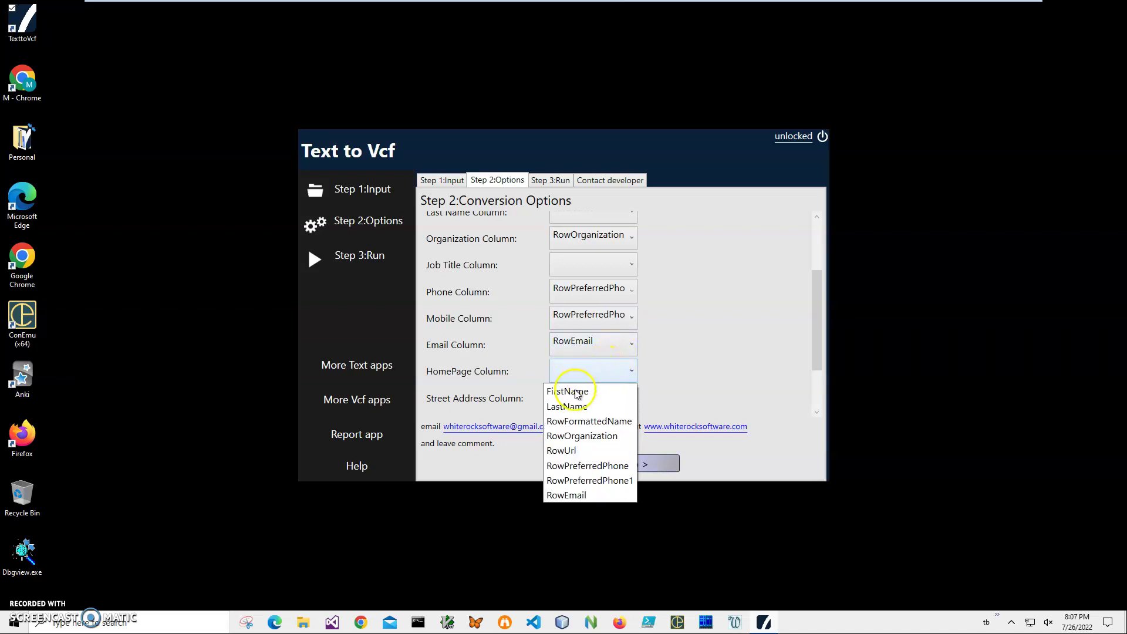
left_click(561, 450)
scroll(813, 336, "down", 1)
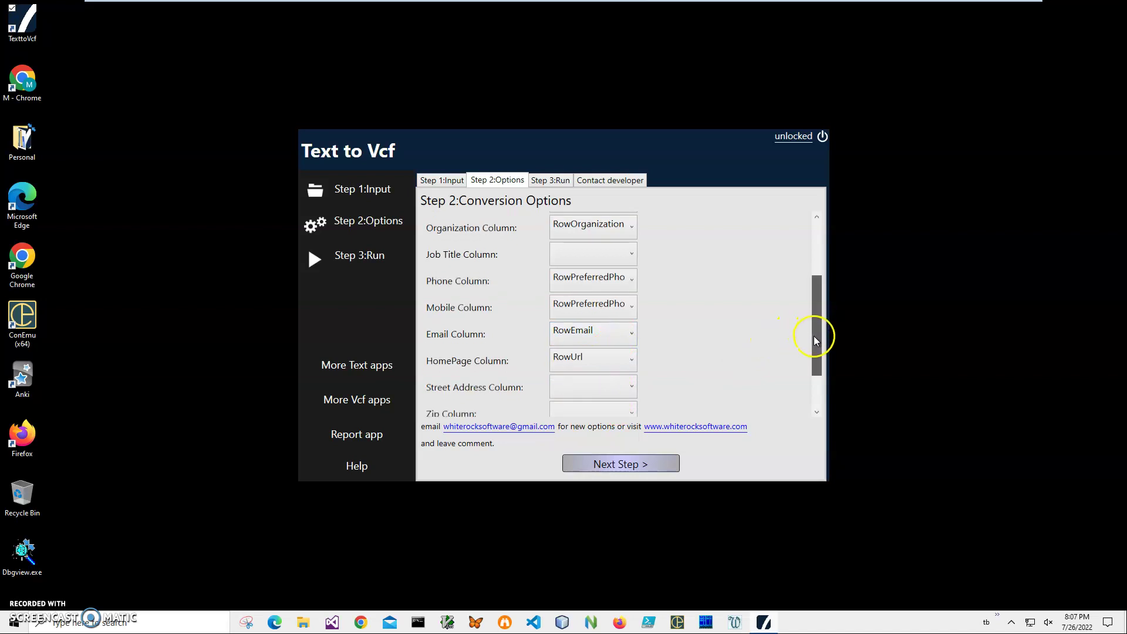
left_click_drag(815, 346, 809, 376)
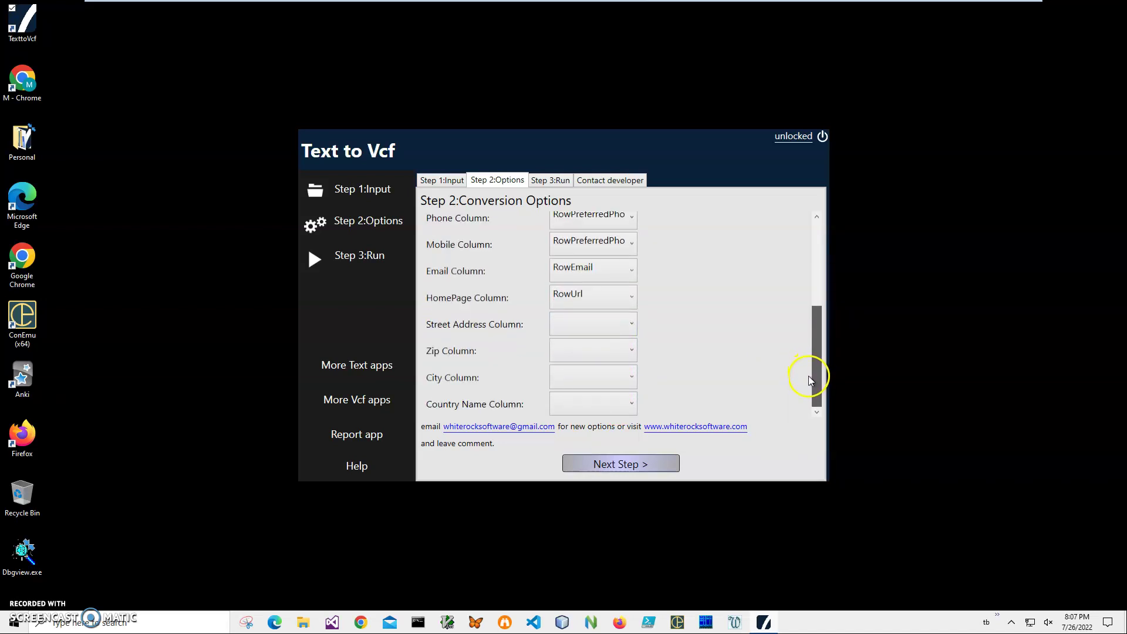
Step: Run the conversion with Documents\out as the output folder, producing twelve .vcf files
left_click(665, 464)
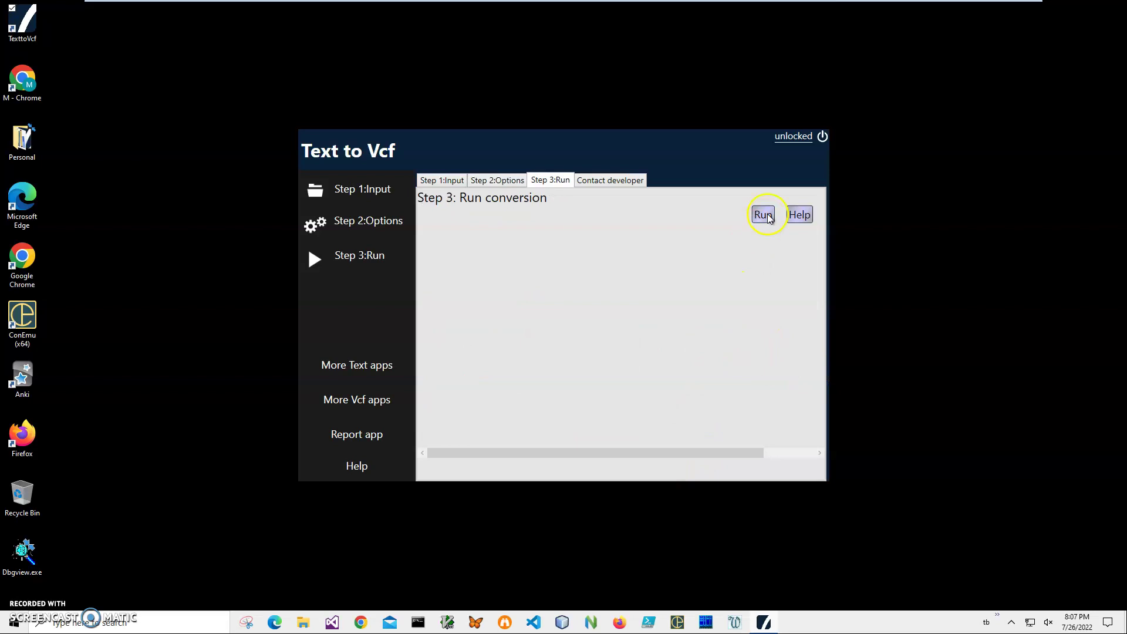
left_click(764, 215)
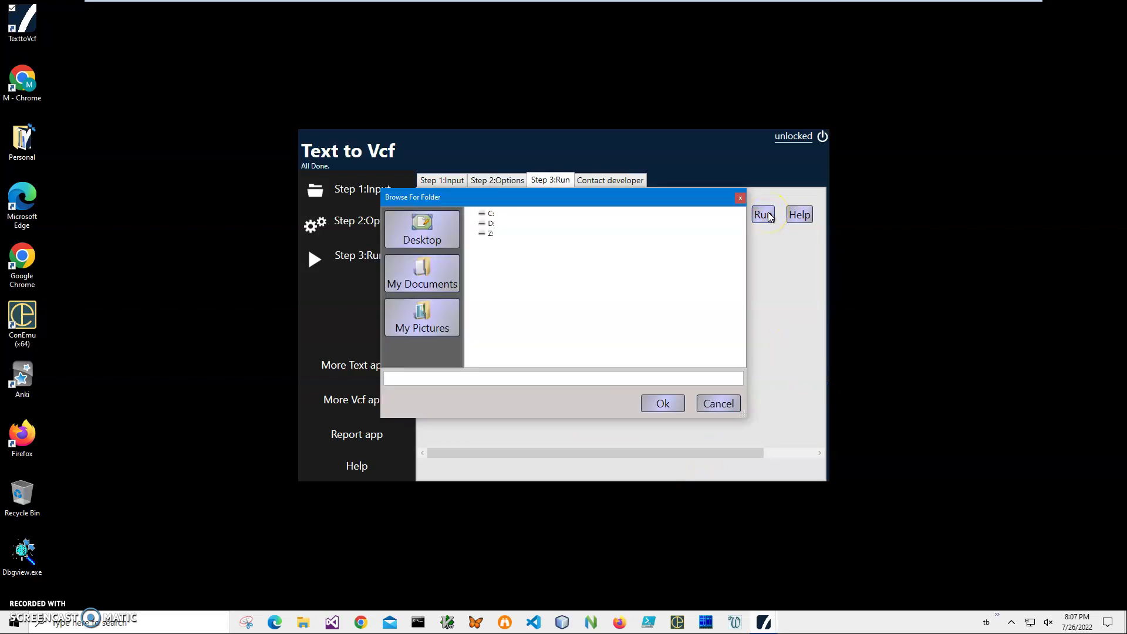
left_click(667, 287)
left_click(434, 276)
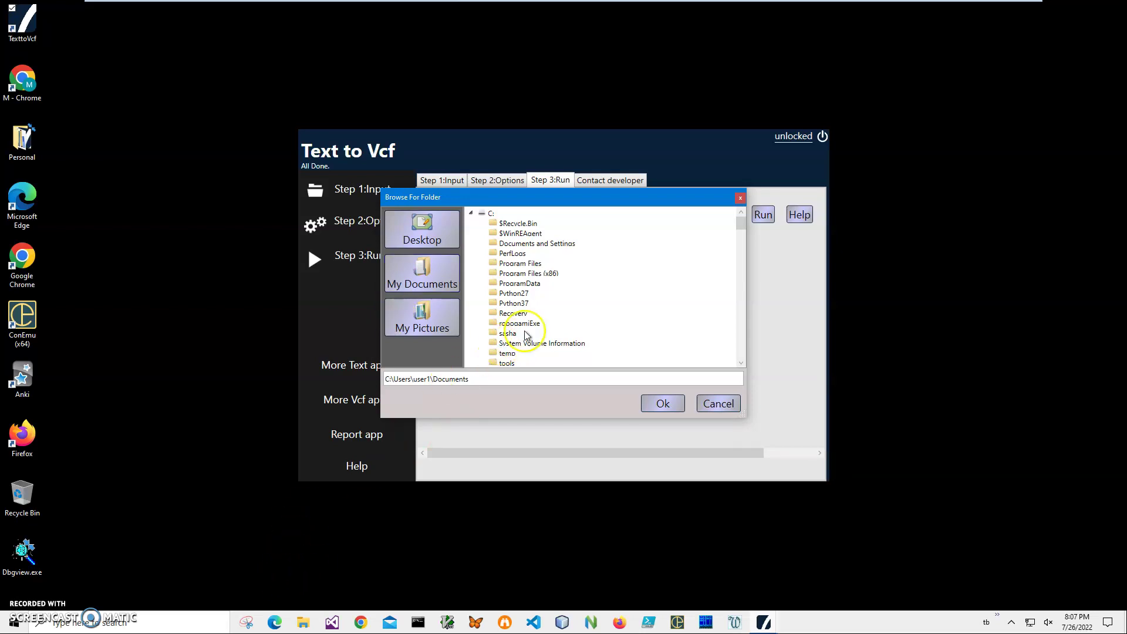
scroll(540, 326, "down", 7)
scroll(545, 335, "down", 10)
scroll(546, 338, "down", 12)
scroll(548, 340, "down", 2)
left_click(539, 303)
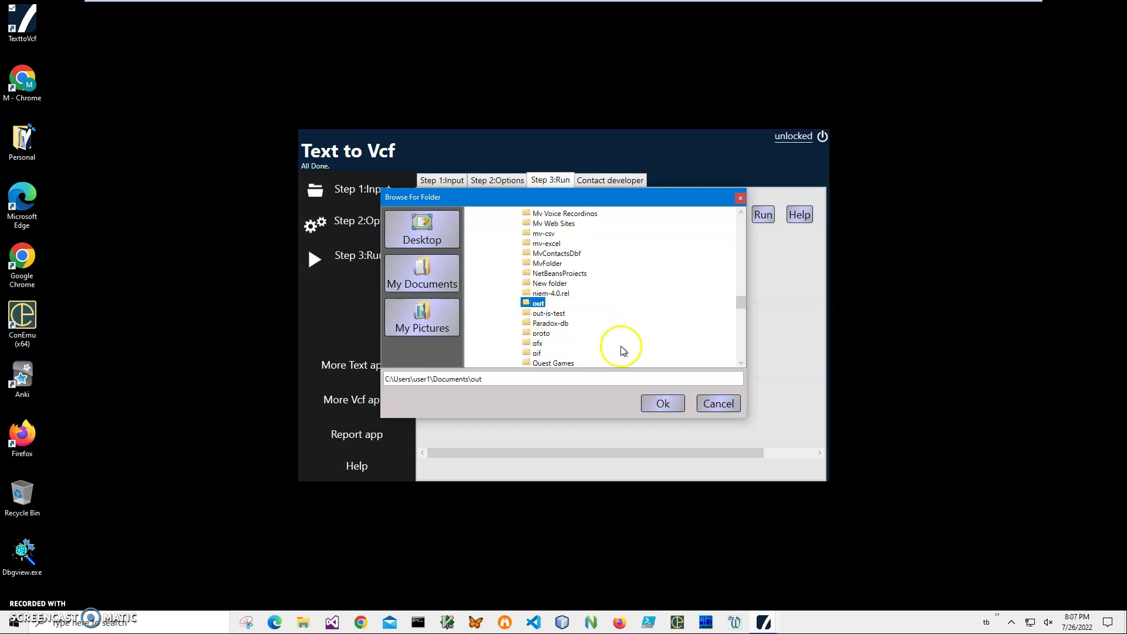
left_click(661, 403)
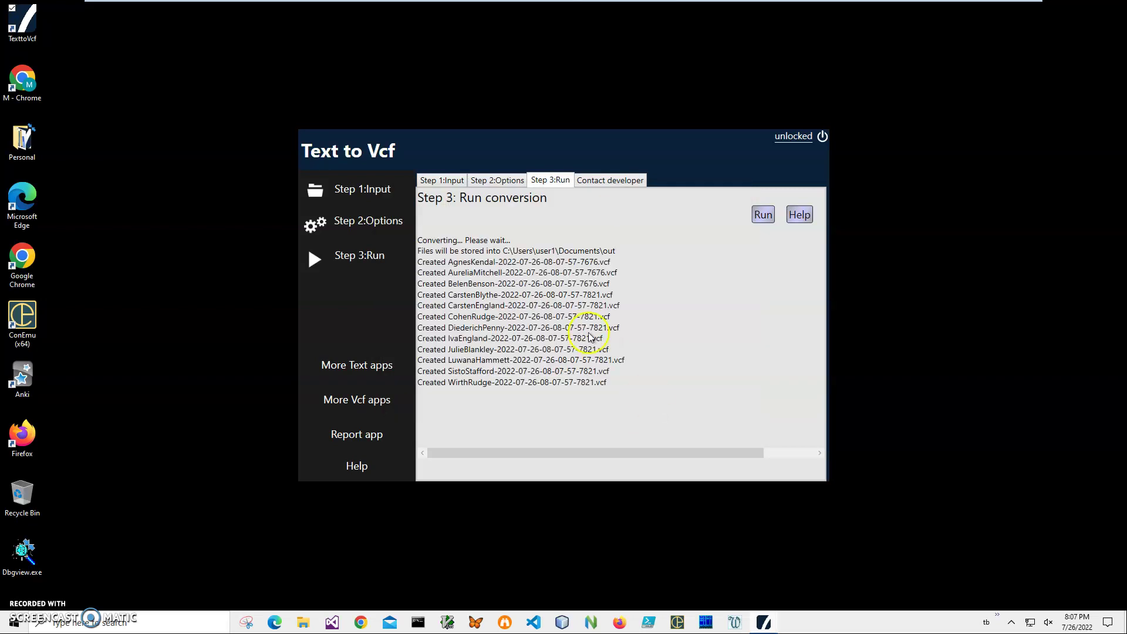
Step: Open the Documents\out folder in File Explorer
left_click(432, 259)
left_click(303, 622)
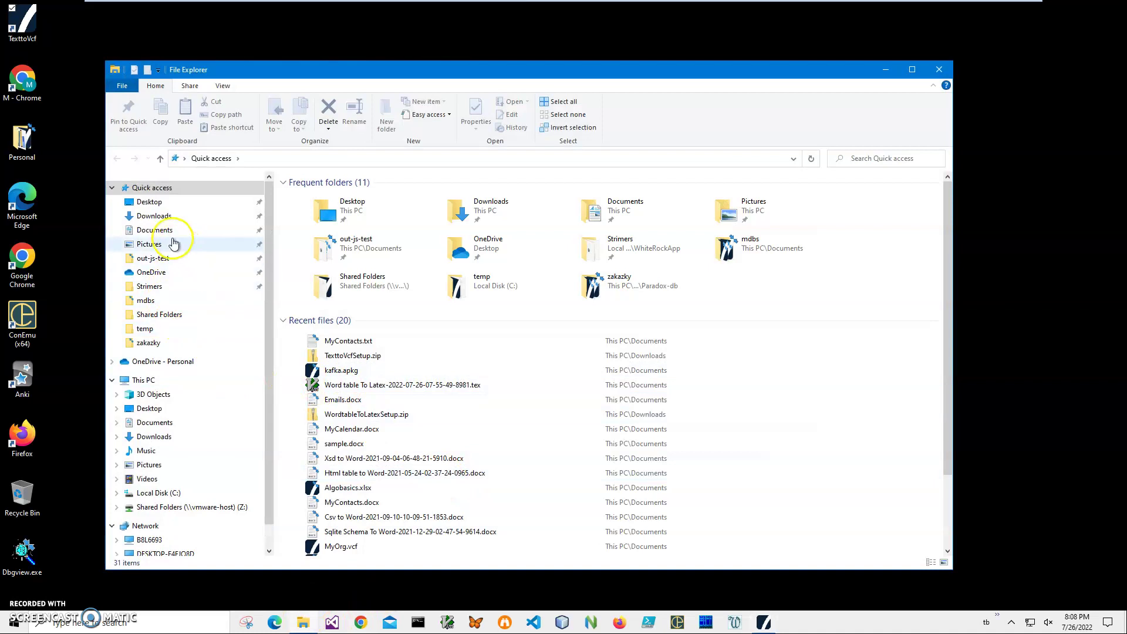
left_click(217, 237)
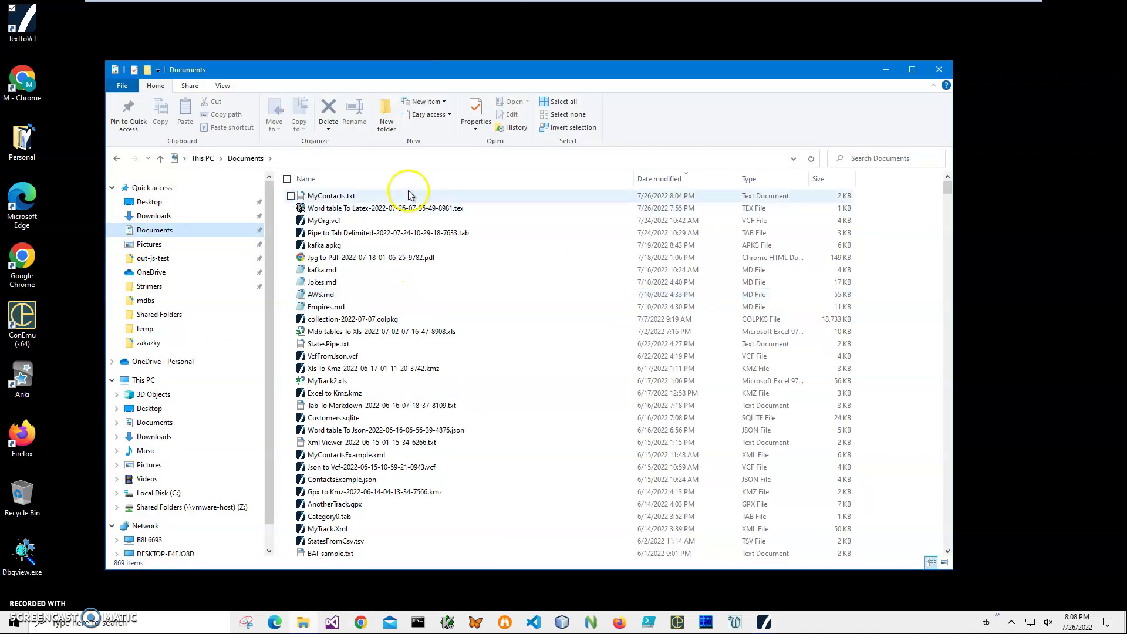
scroll(353, 472, "down", 7)
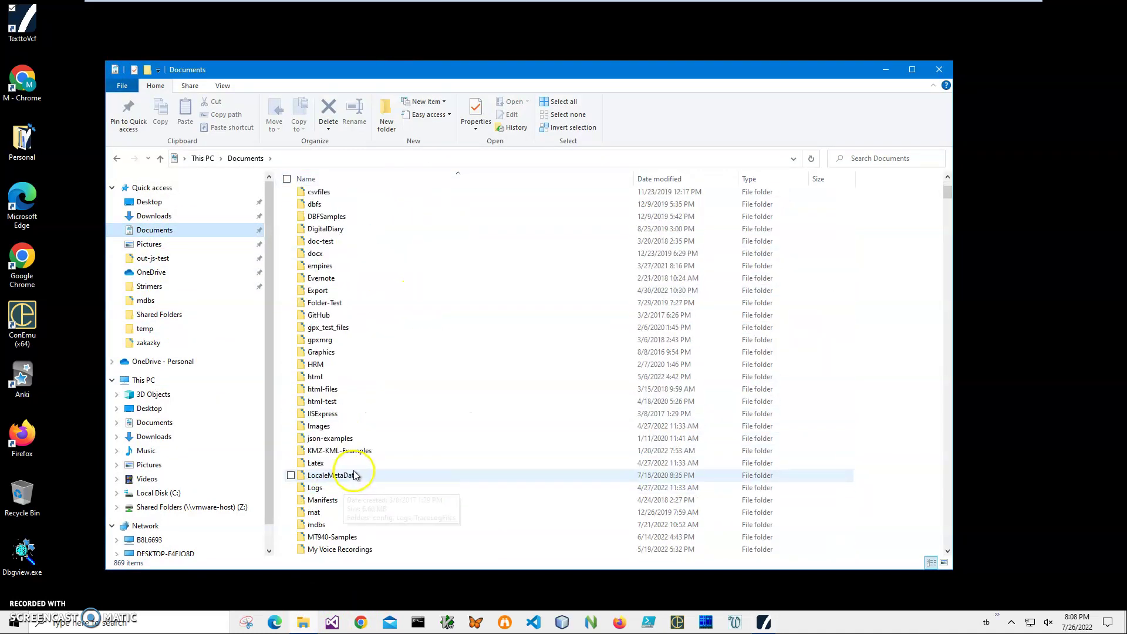
scroll(355, 473, "down", 2)
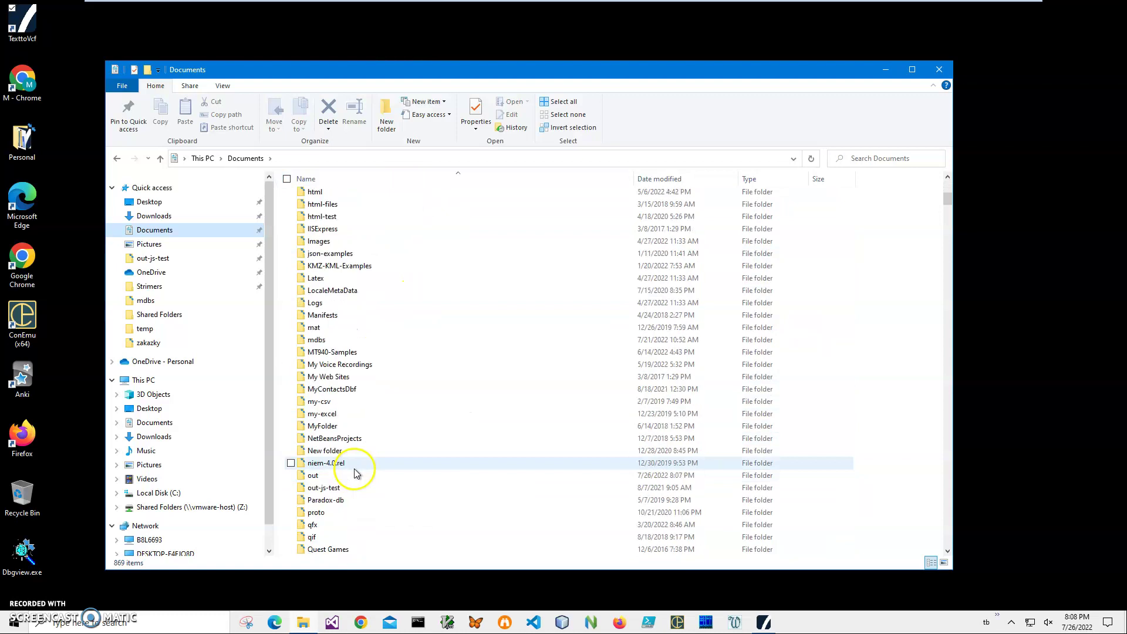
left_click(325, 478)
double_click(325, 480)
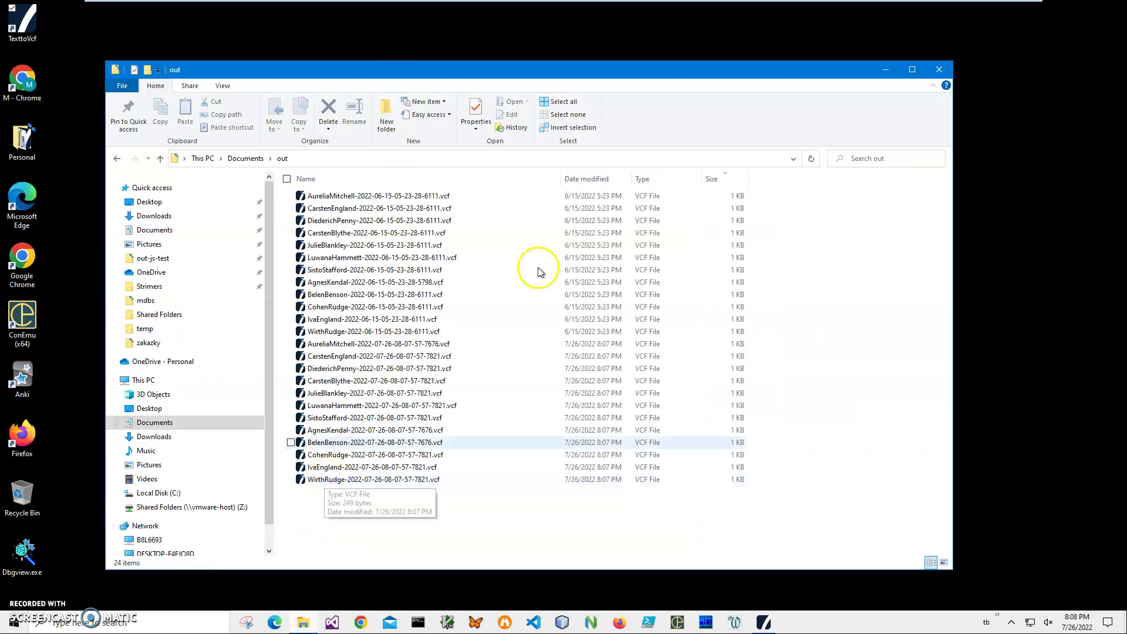
left_click(598, 182)
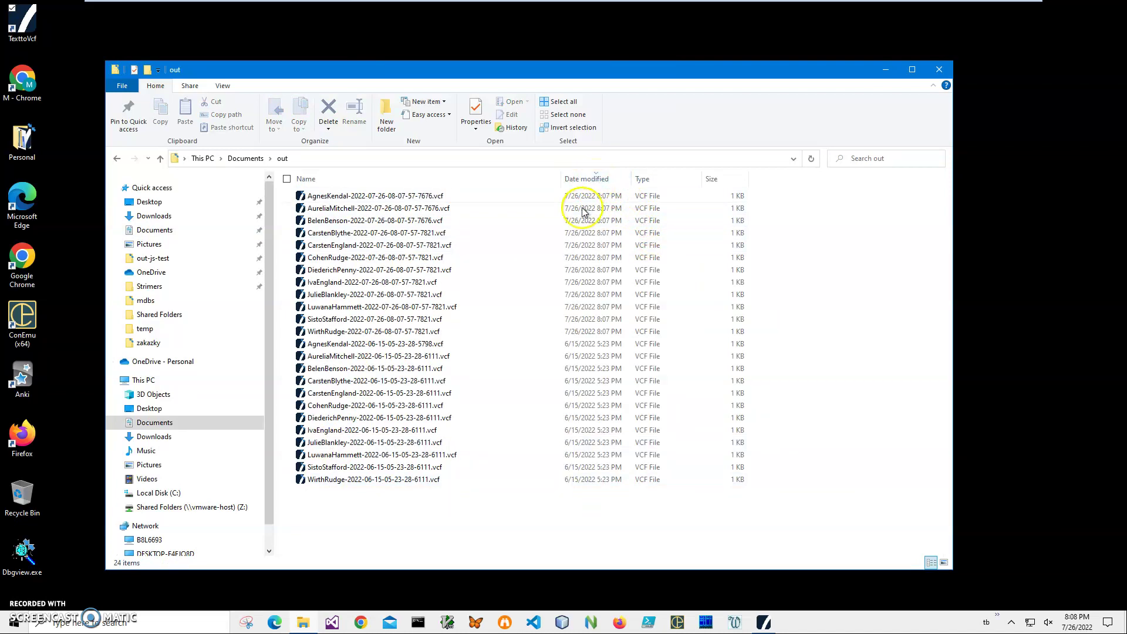
left_click(584, 197)
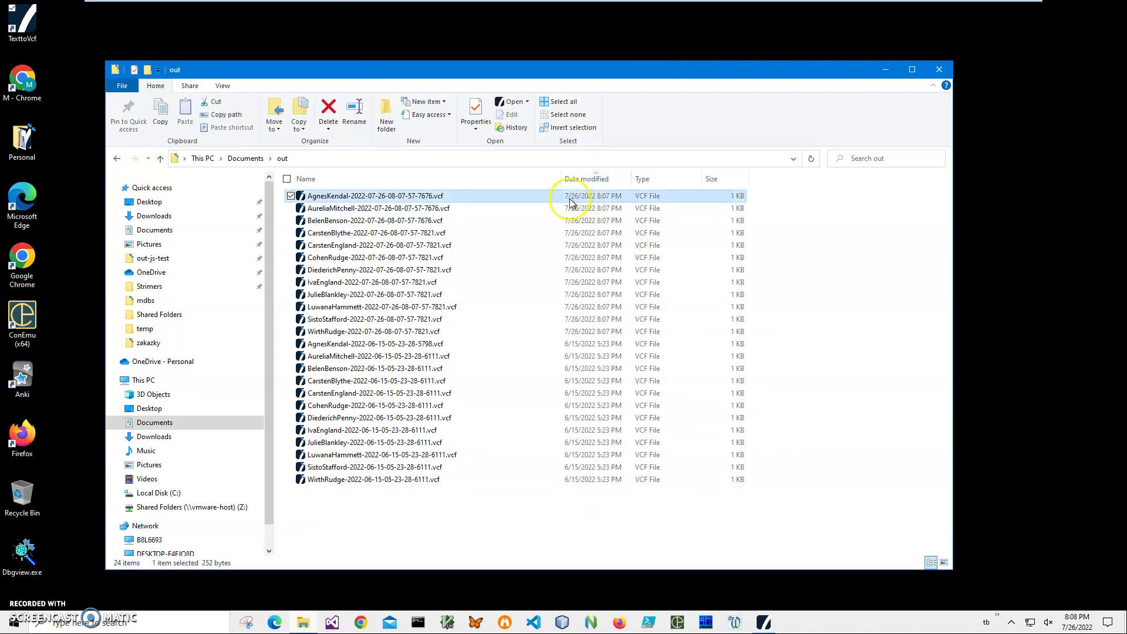
left_click(525, 332)
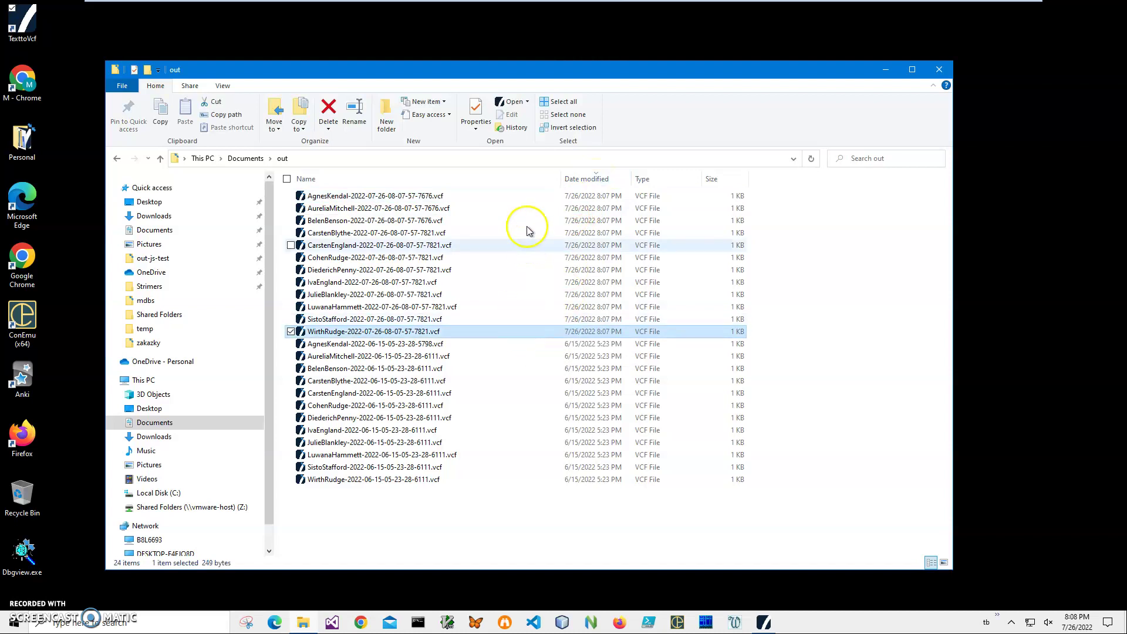
left_click(523, 197)
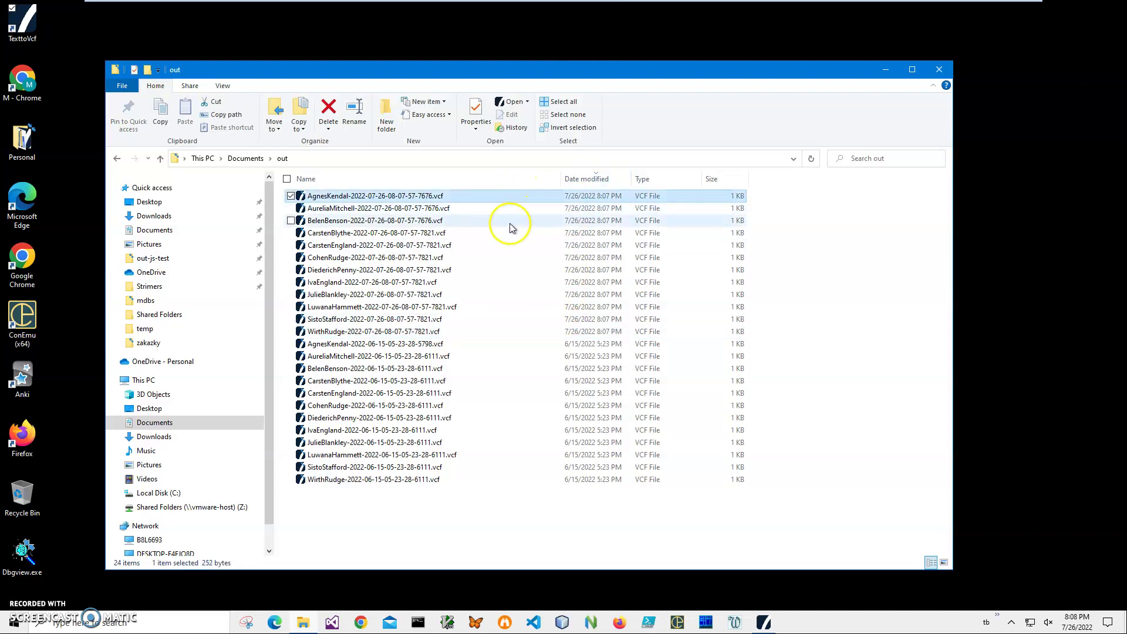
Step: Permanently delete all 24 files in the out folder
key("ctrl+a")
key("shift+Delete")
key("Escape")
key("Delete")
Step: Rerun the conversion into Documents\out to regenerate the twelve VCF files
key("alt+Tab")
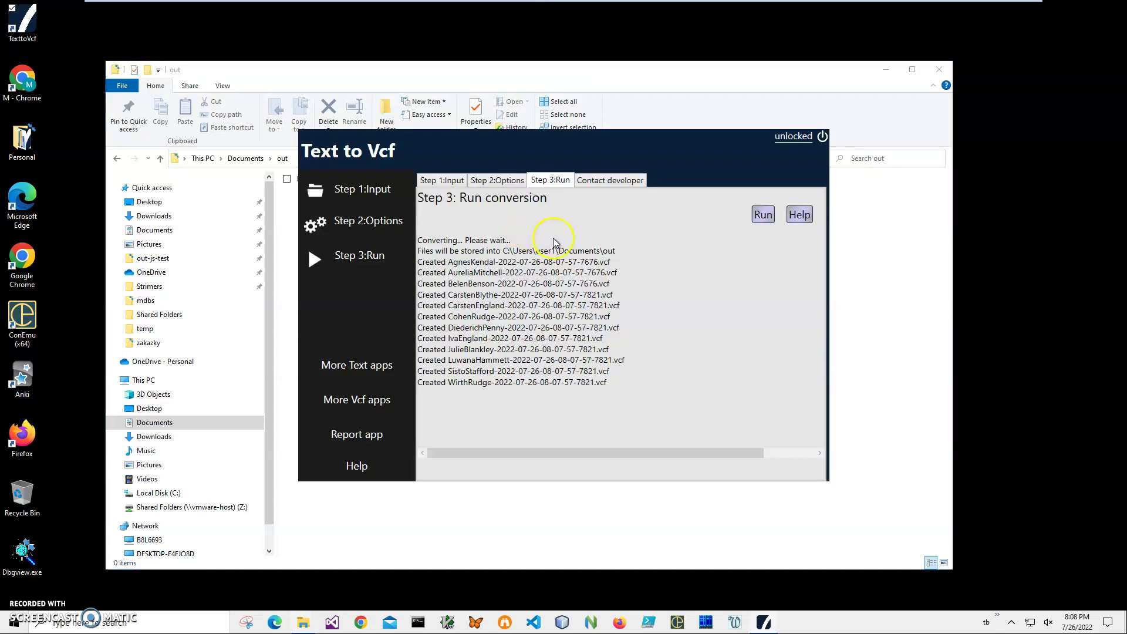
left_click(765, 223)
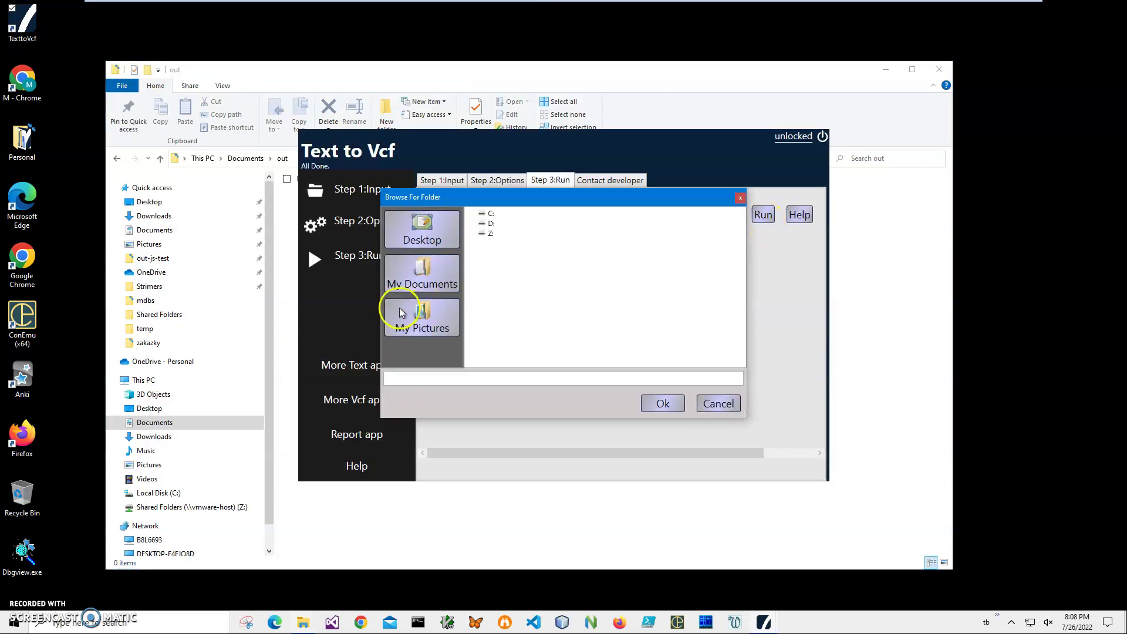
left_click(411, 280)
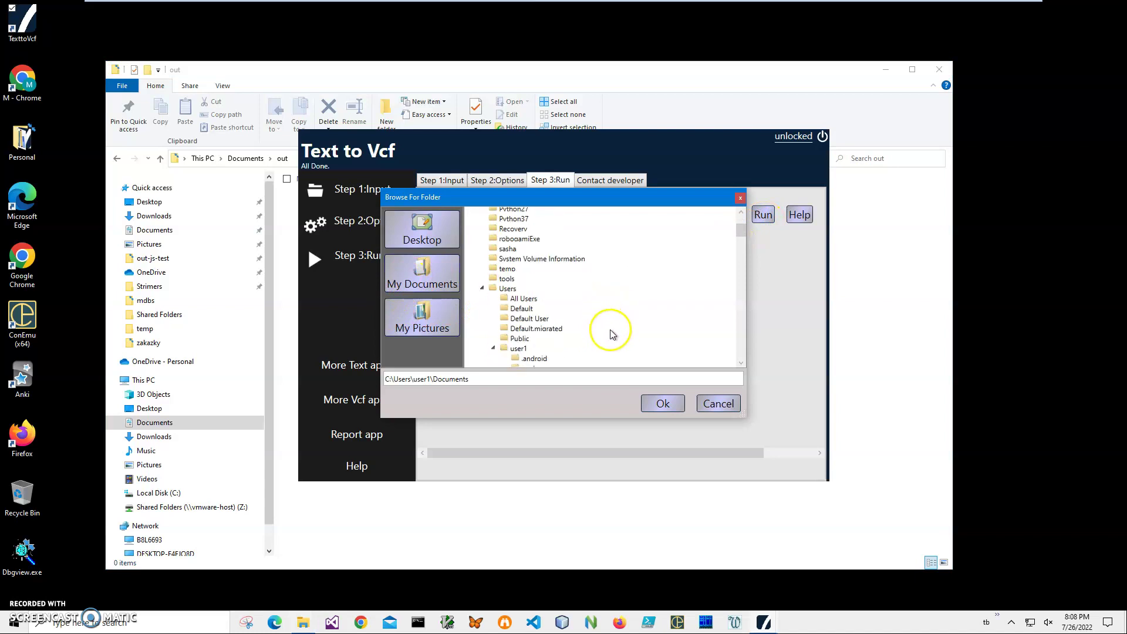
scroll(615, 342, "down", 12)
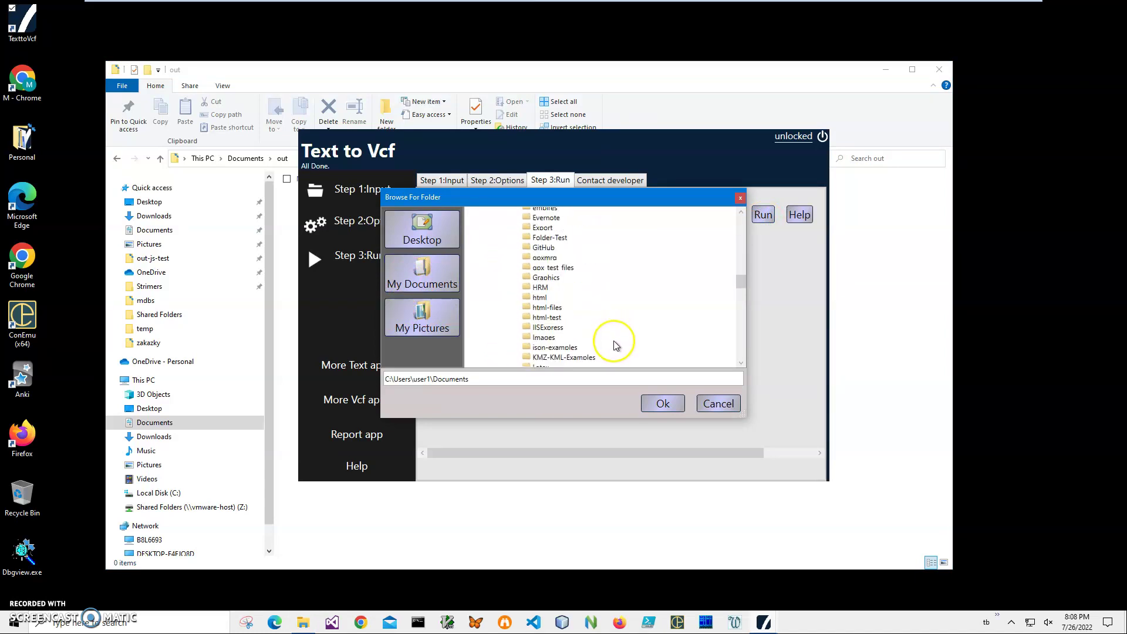
scroll(615, 346, "down", 3)
left_click(539, 303)
left_click(661, 395)
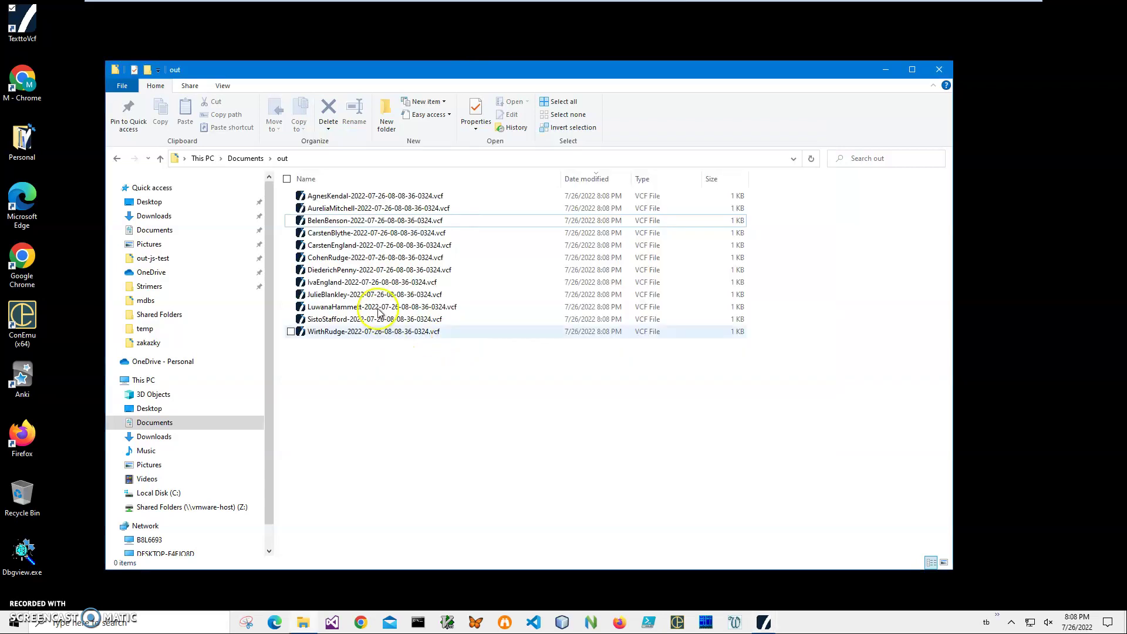
left_click(392, 197)
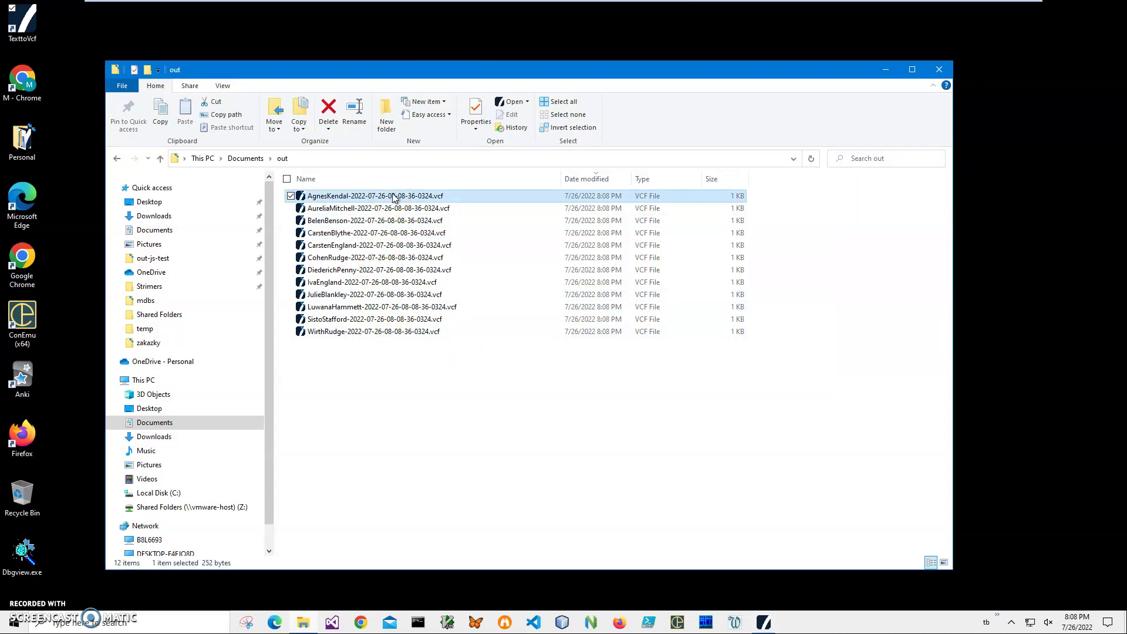
double_click(393, 197)
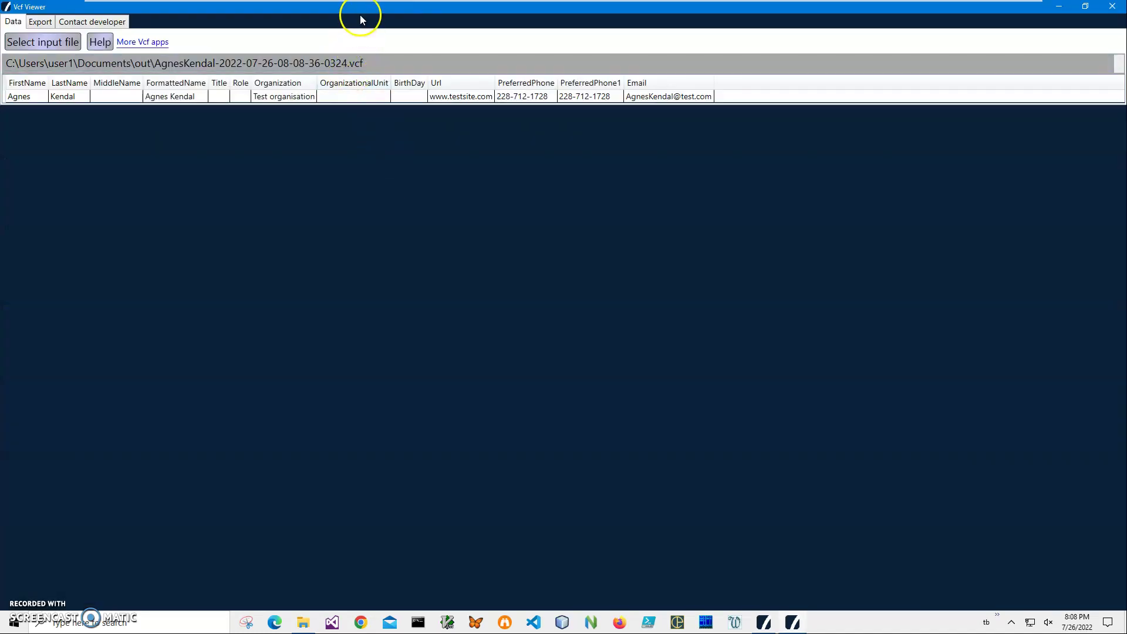
double_click(361, 13)
left_click(152, 134)
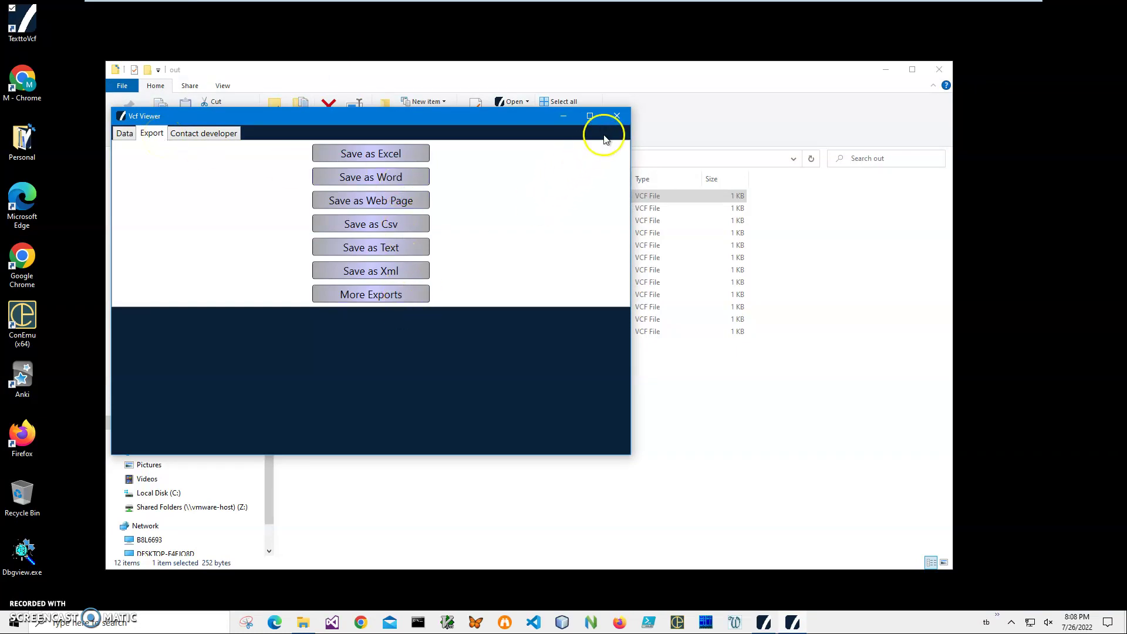
left_click(616, 118)
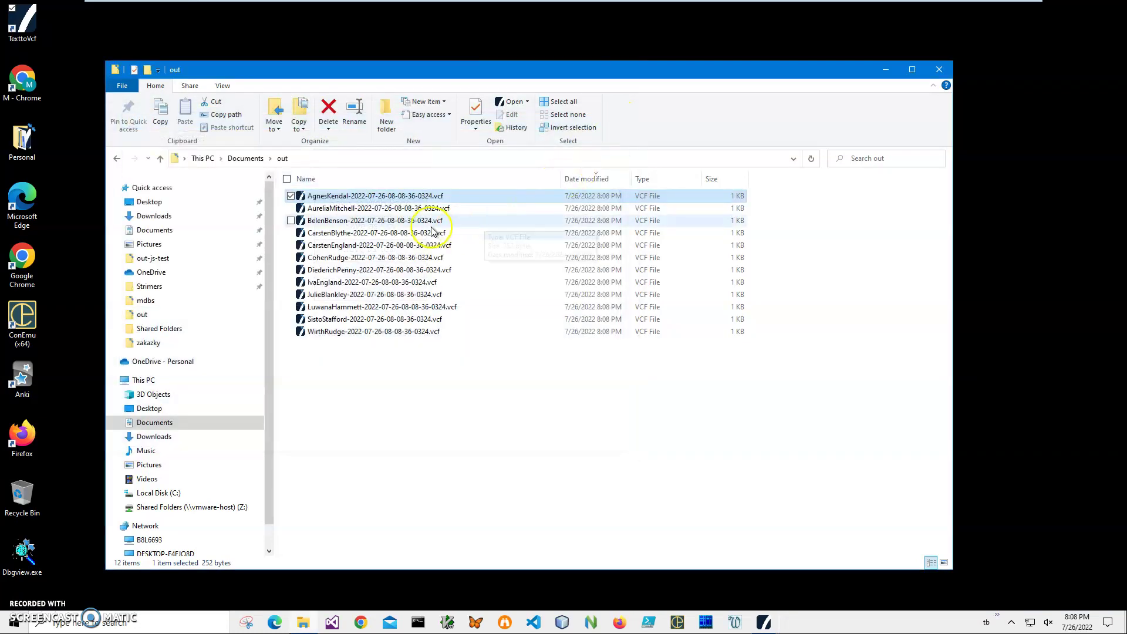
right_click(381, 199)
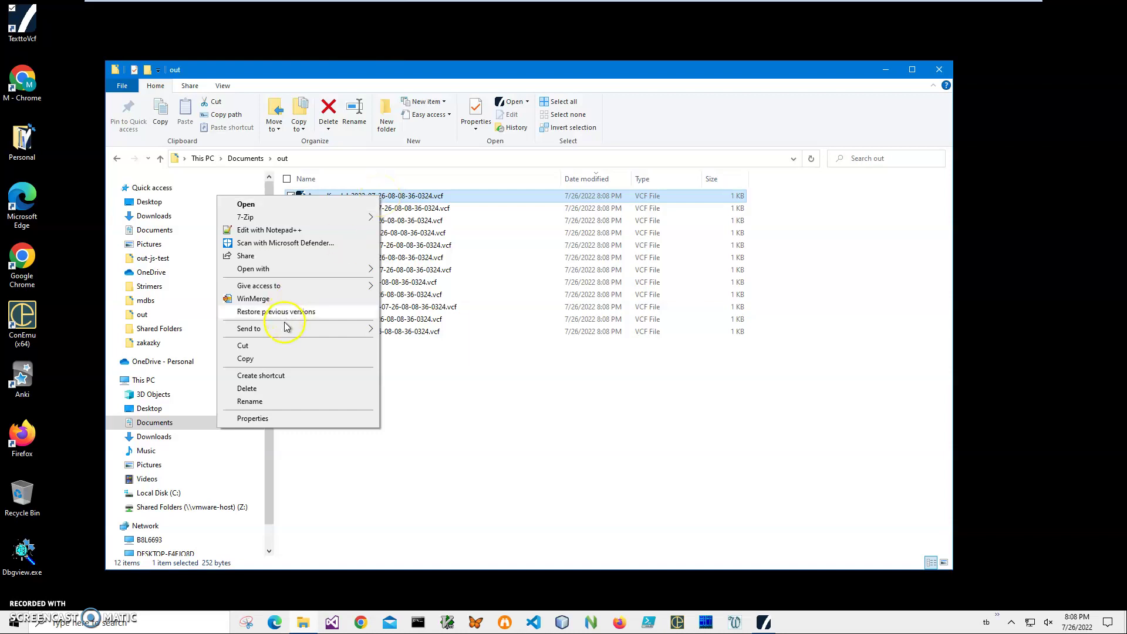
mouse_move(282, 269)
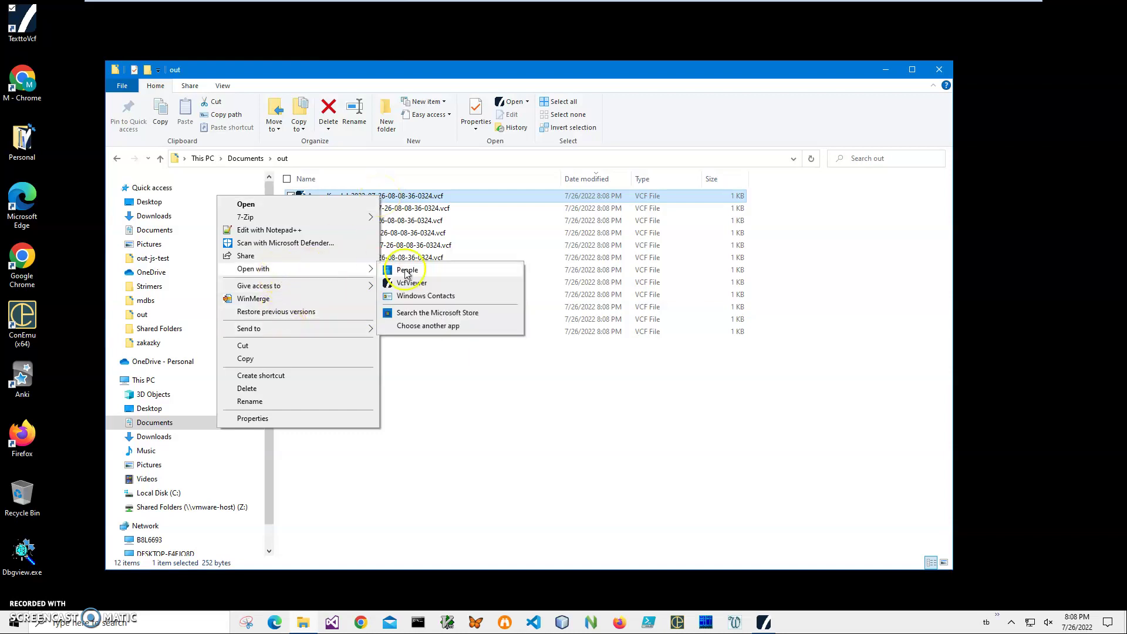
left_click(416, 296)
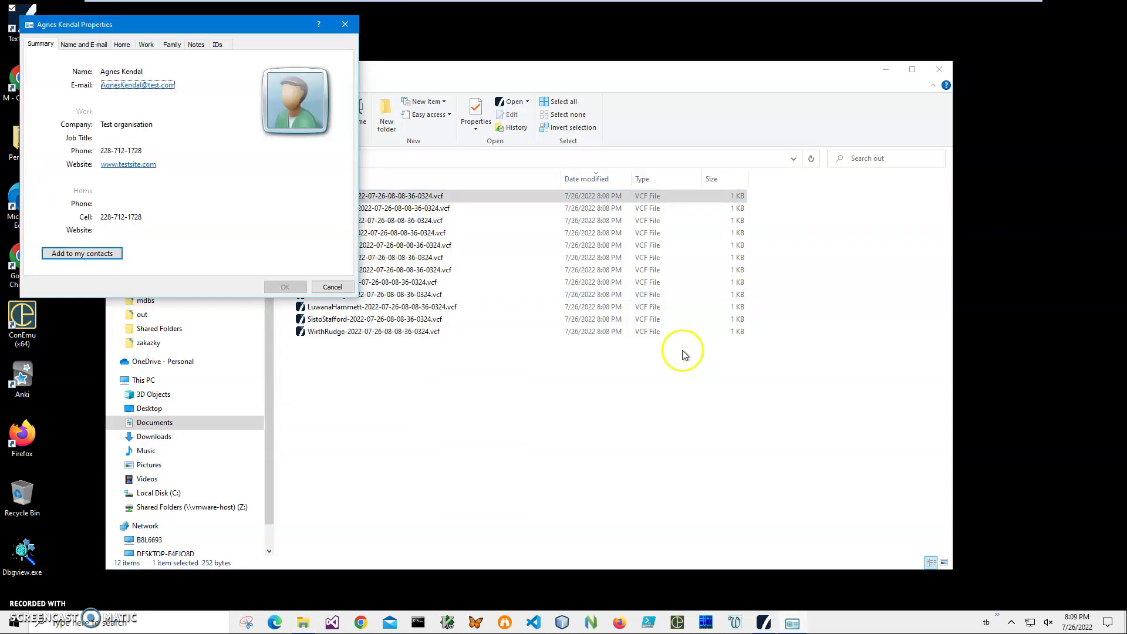
left_click(82, 47)
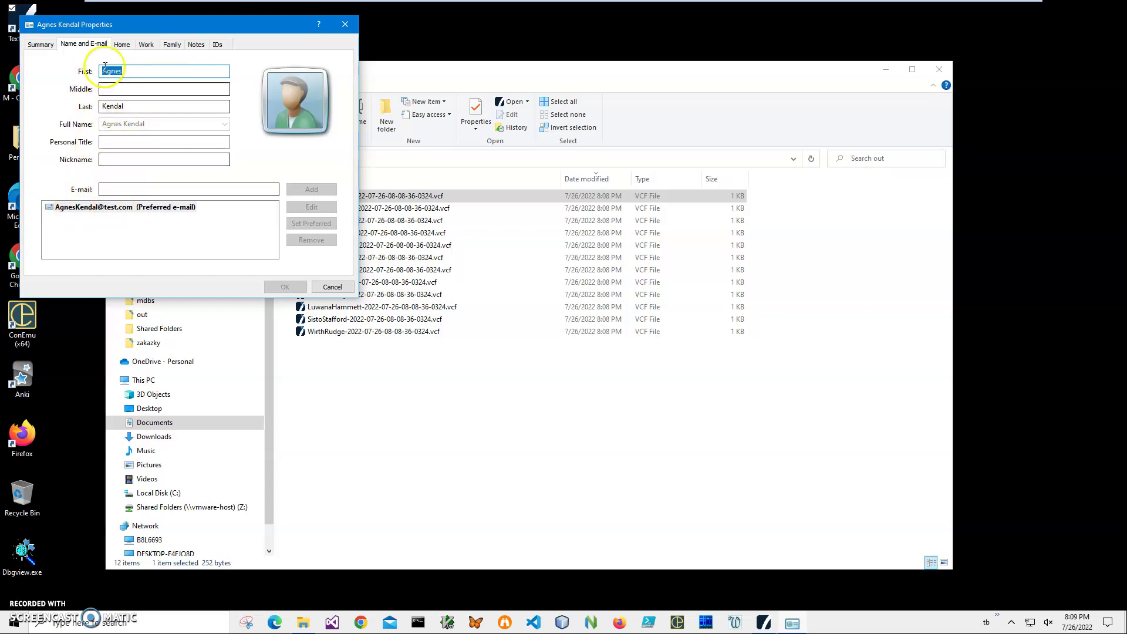
left_click(117, 49)
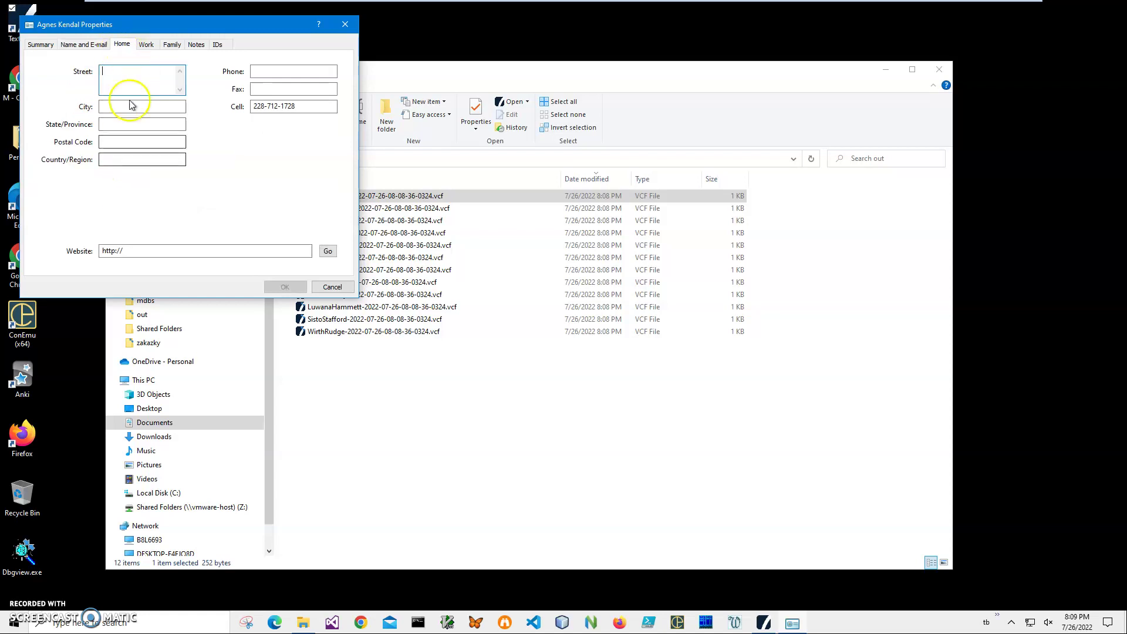
left_click(146, 46)
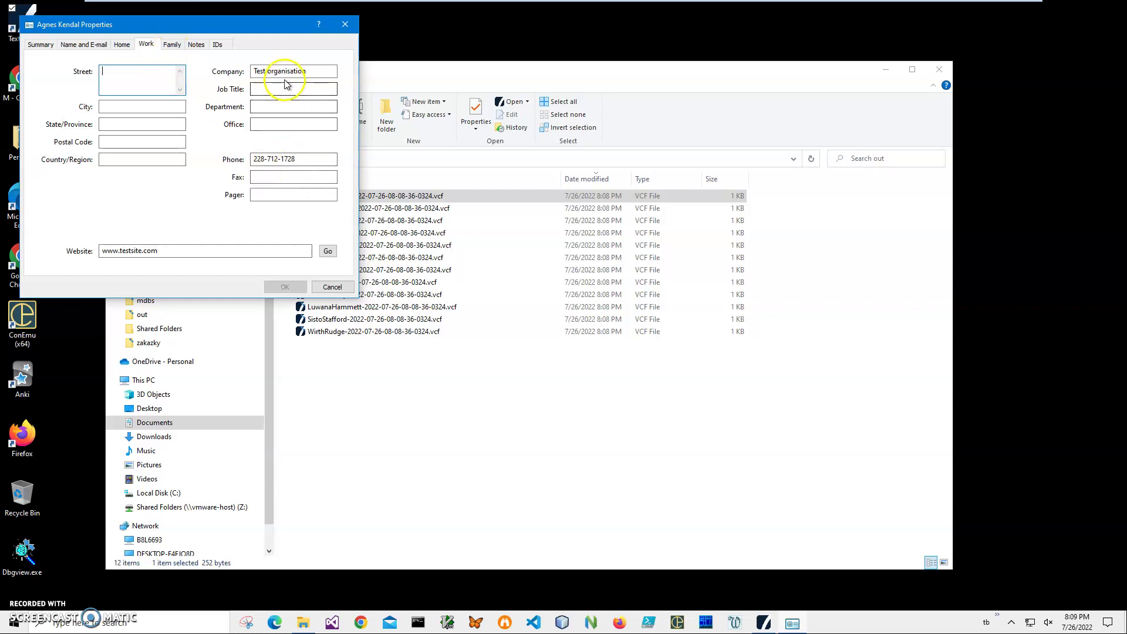
left_click(345, 24)
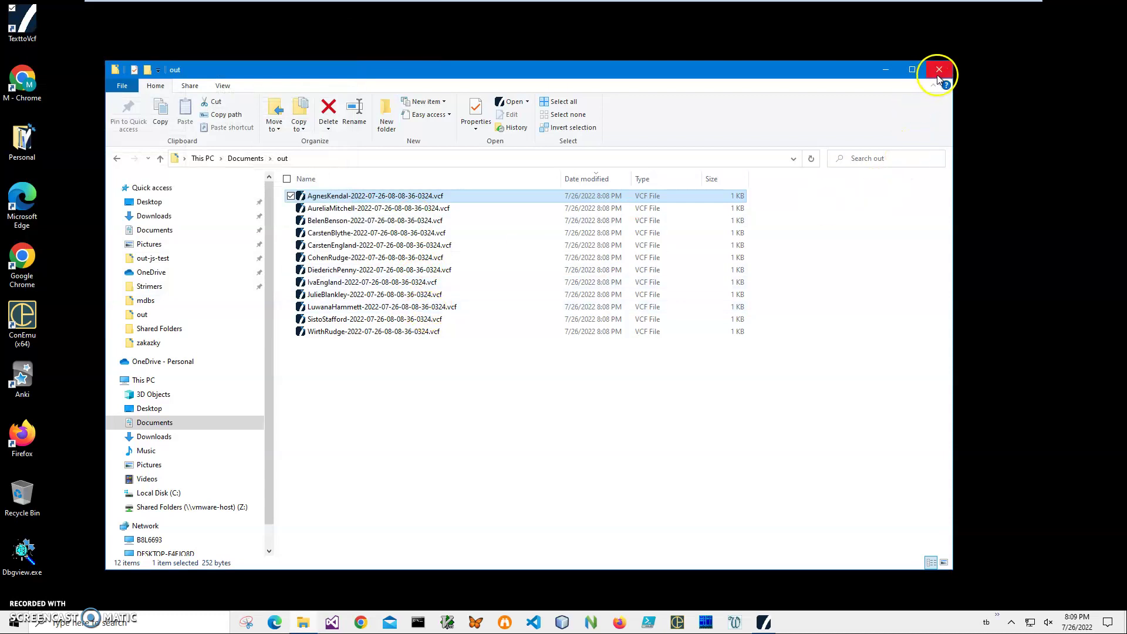
Step: Permanently delete all twelve separate contact files from the out folder
left_click(679, 258)
key("ctrl+a")
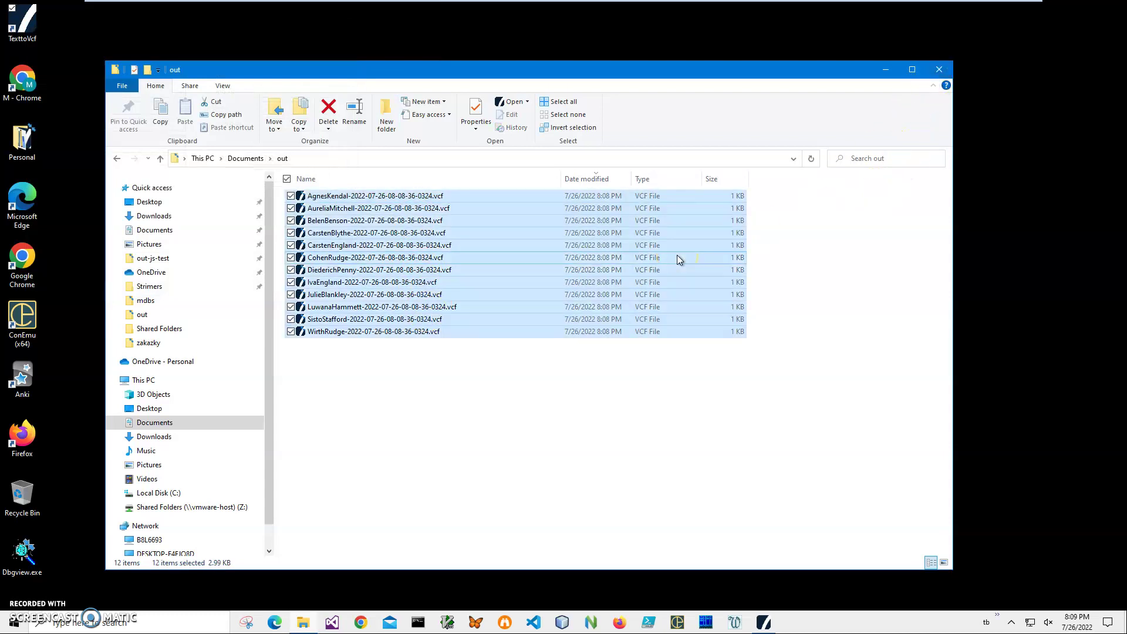
key("shift+Delete")
key("Return")
Step: Rerun Text to Vcf with 'One file: all records into one file' and save it into Documents\out
left_click(763, 621)
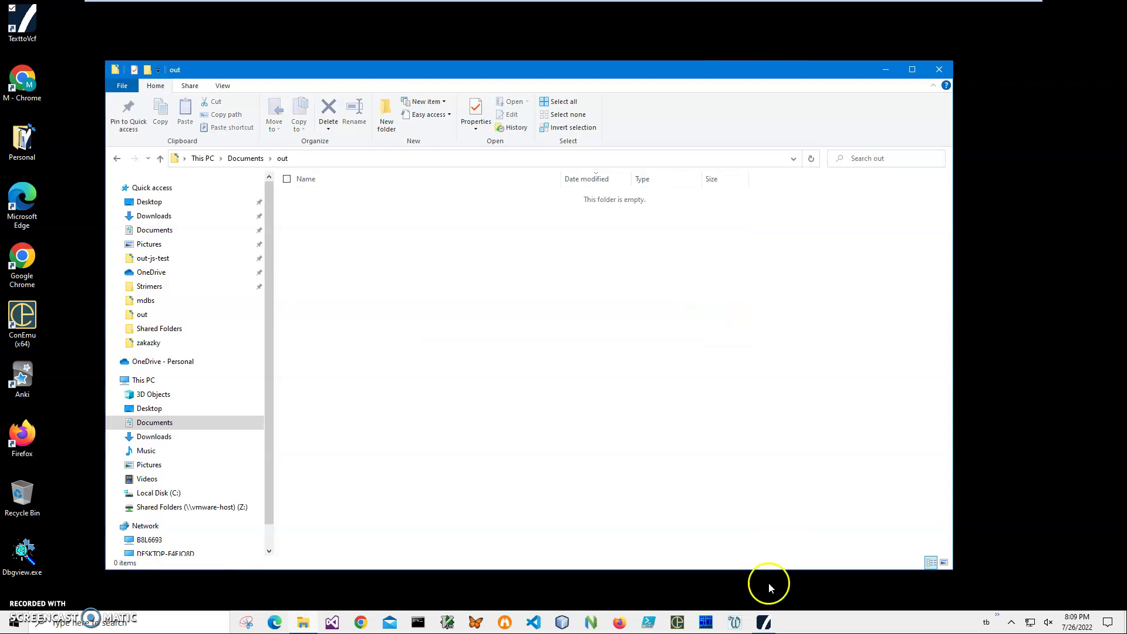
left_click(571, 317)
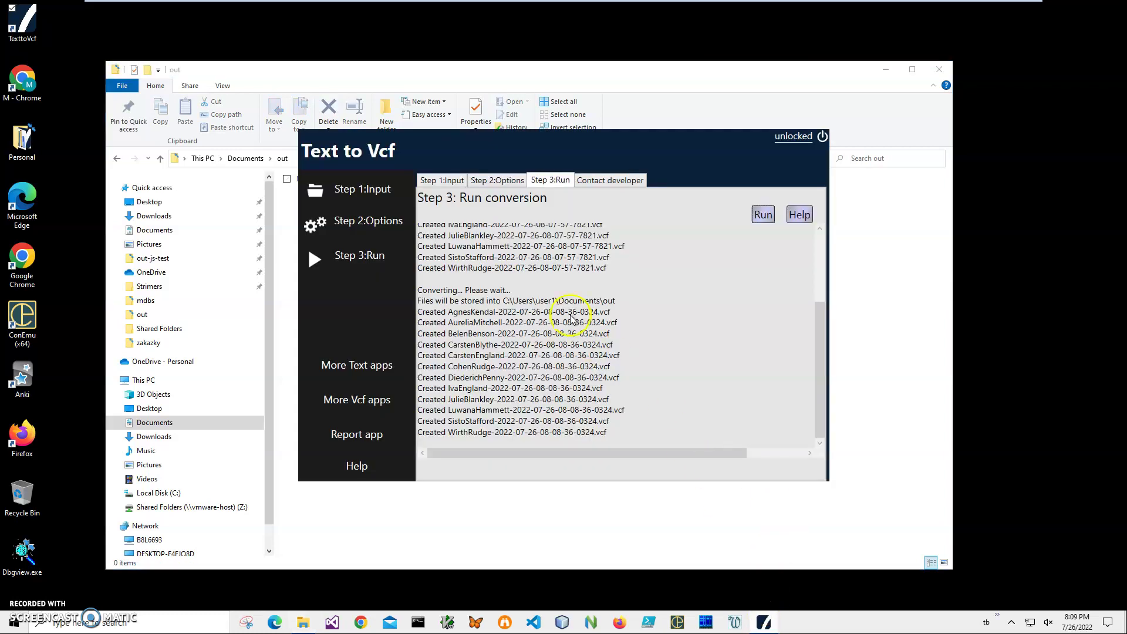
left_click(498, 180)
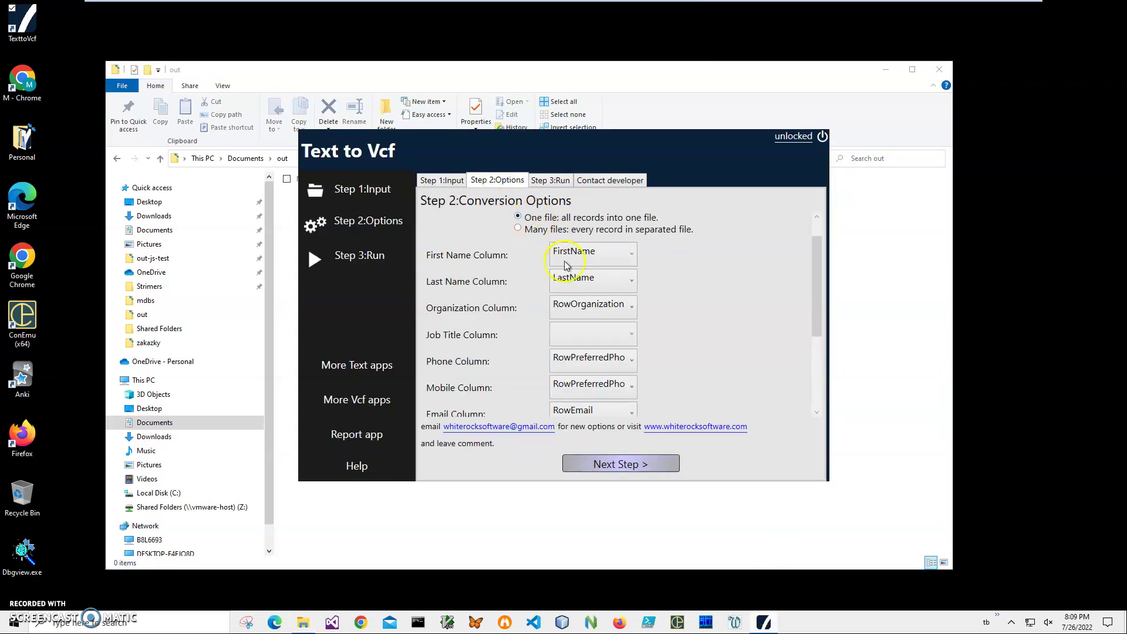
left_click(631, 465)
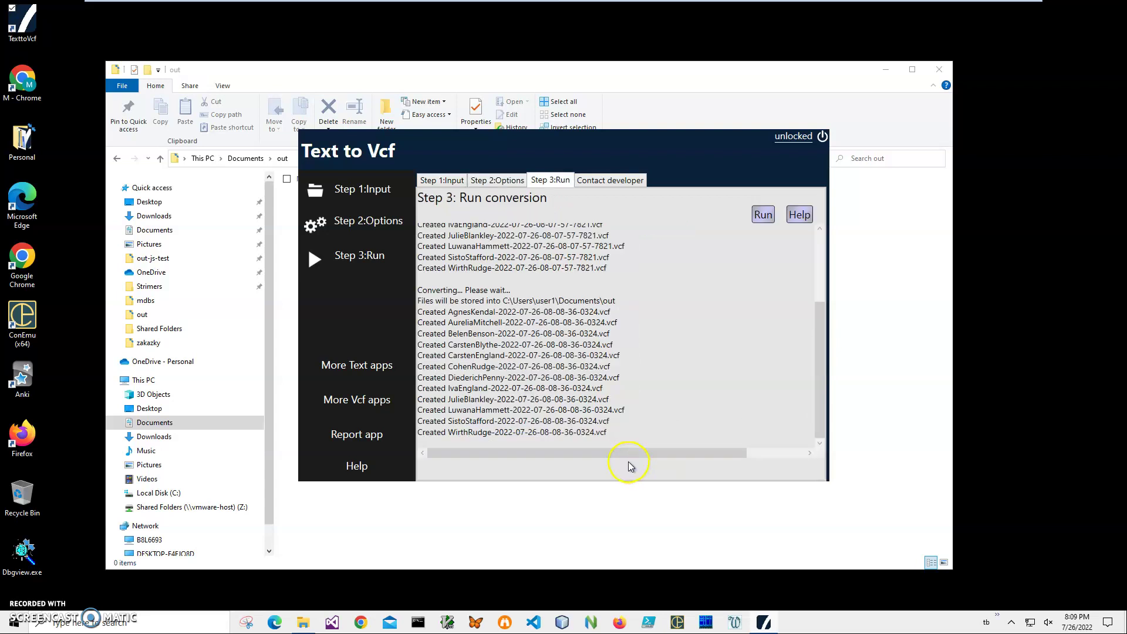
left_click(762, 215)
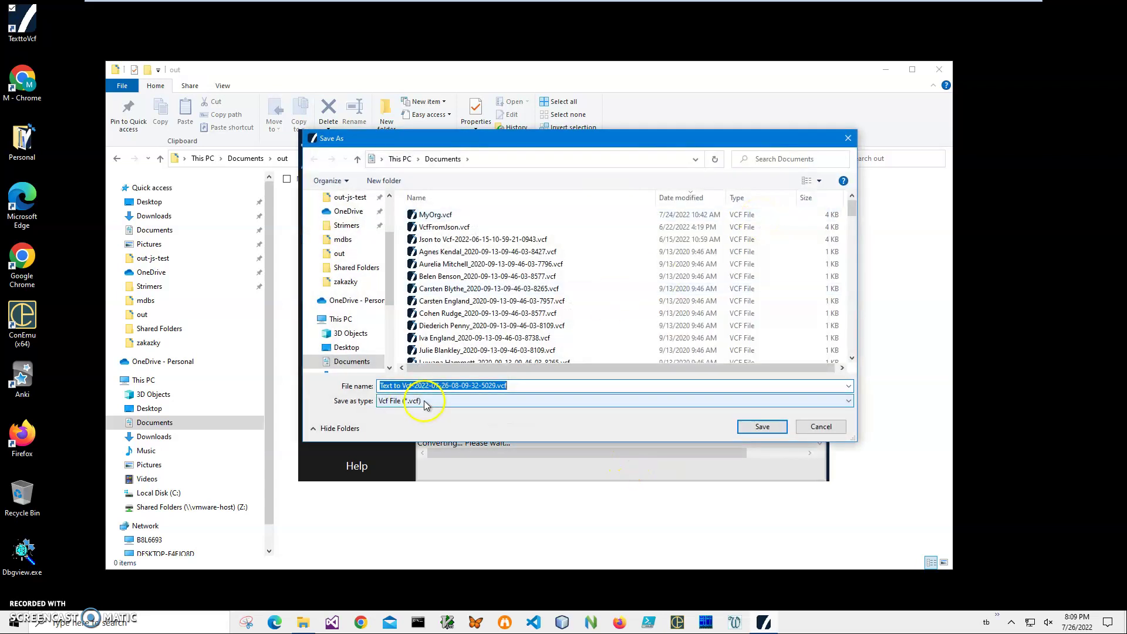
left_click(436, 167)
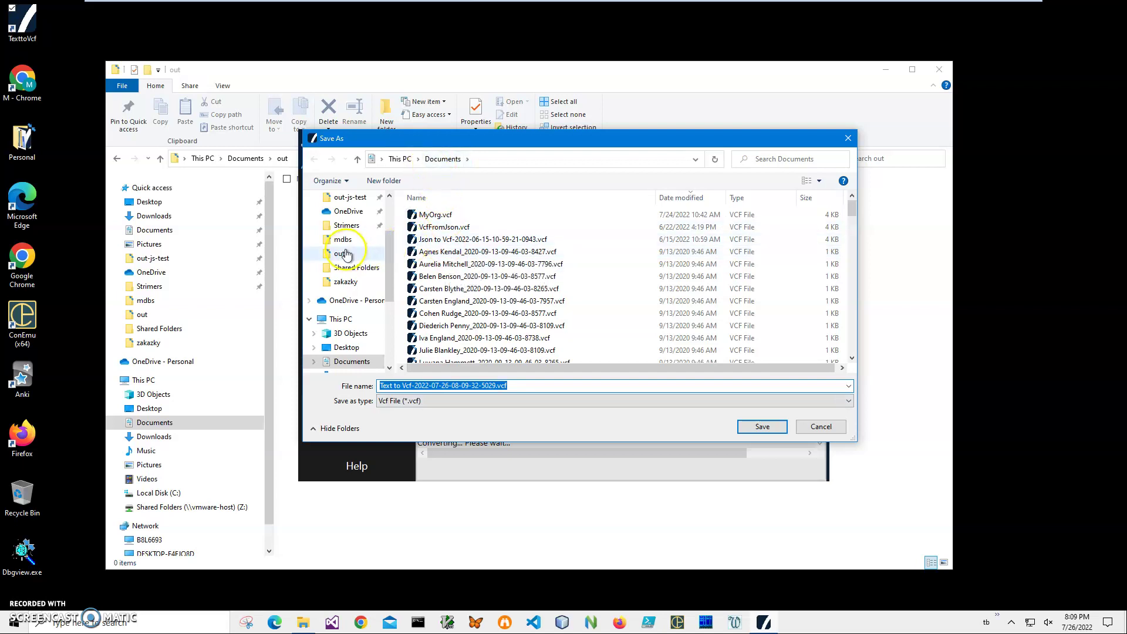
left_click(346, 253)
left_click(763, 427)
left_click(852, 395)
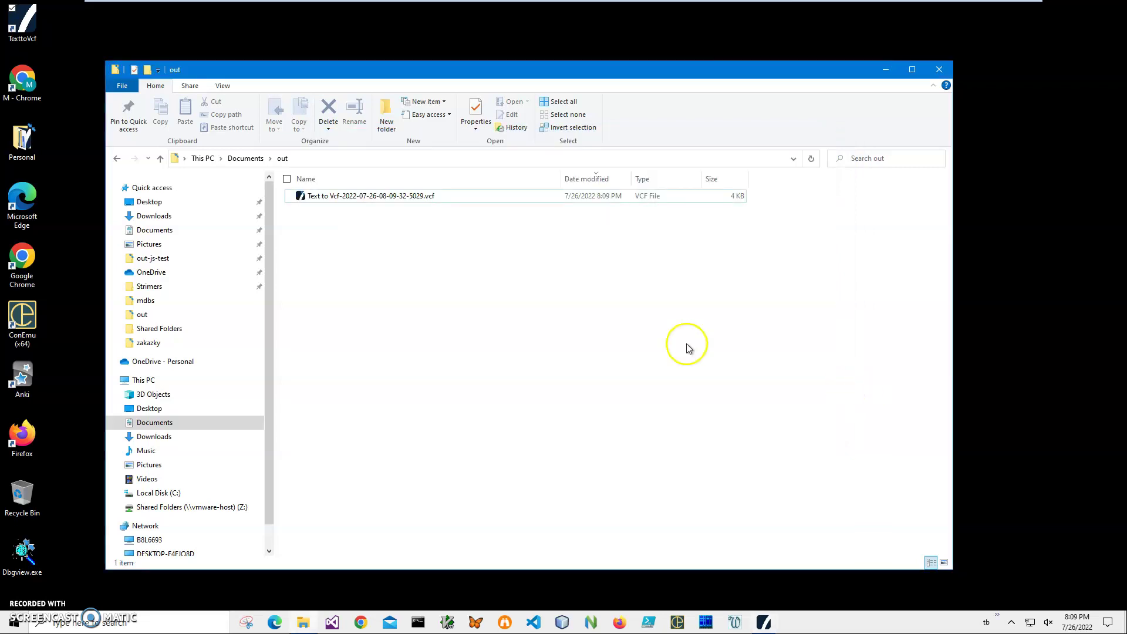
left_click(404, 200)
double_click(404, 199)
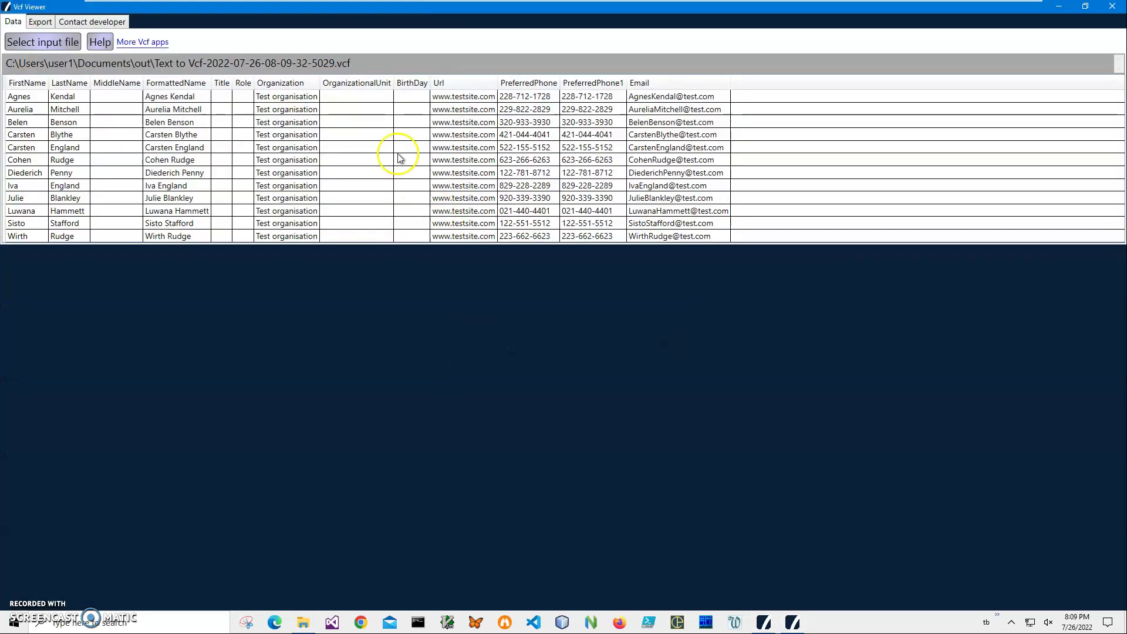
double_click(322, 8)
left_click_drag(531, 289, 872, 513)
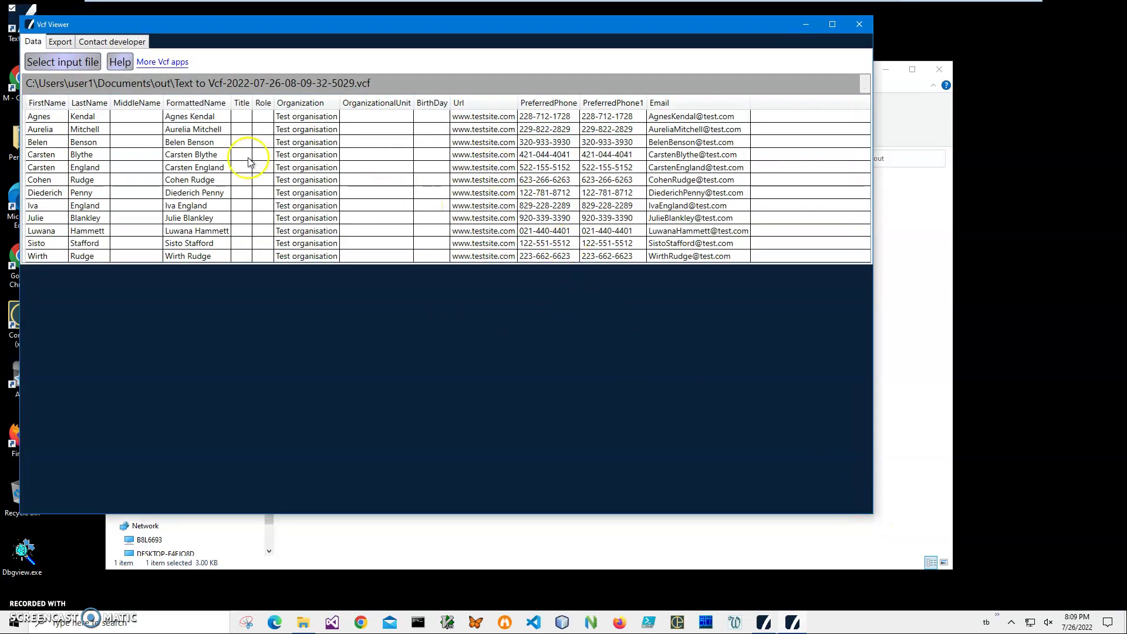